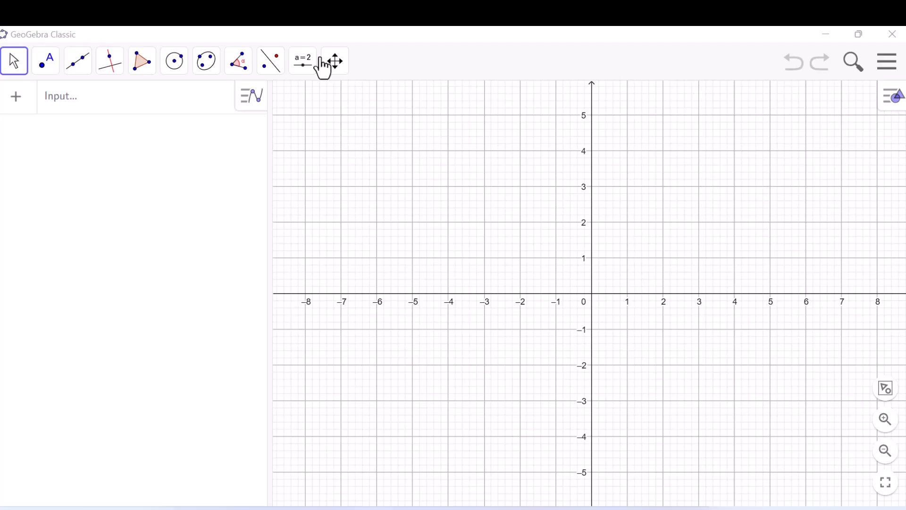
- Create an angle slider named a in the graph's upper-left area, ranging from 0° to 360° with a 1° step
left_click(303, 62)
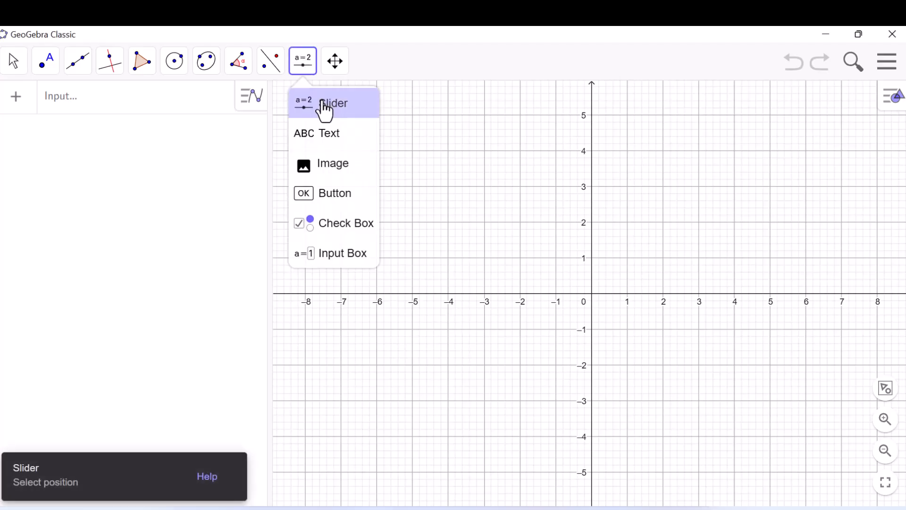
left_click(324, 107)
left_click(365, 117)
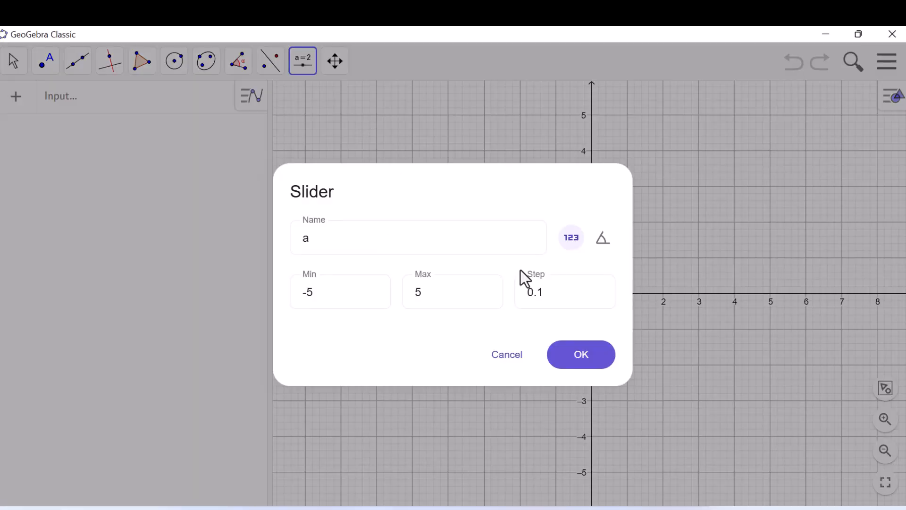
left_click(603, 238)
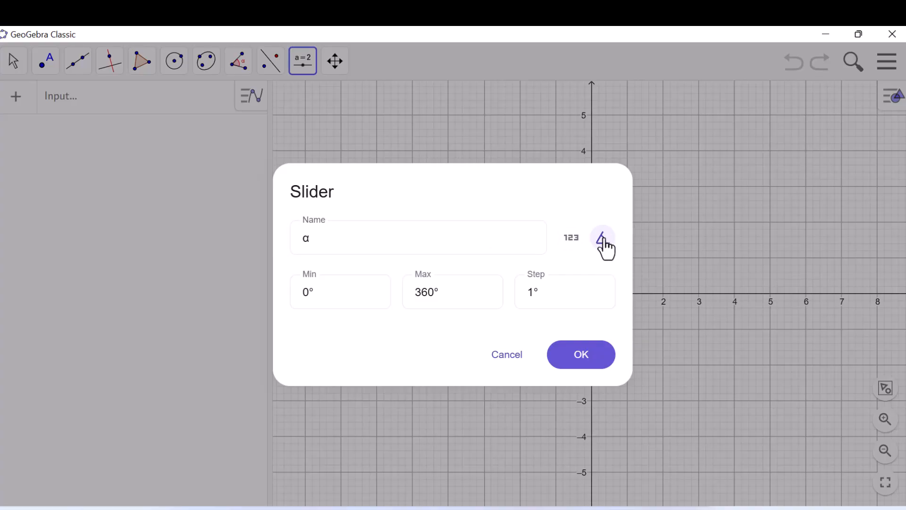
left_click(308, 234)
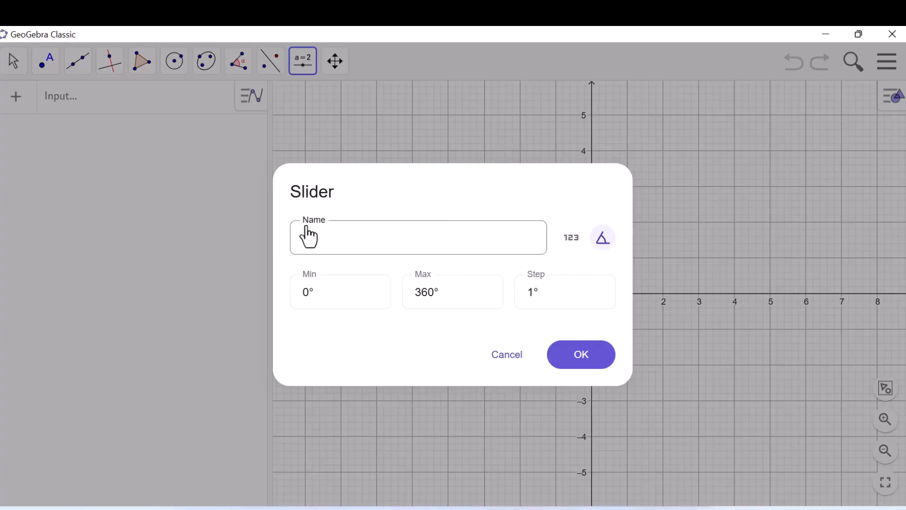
key("BackSpace")
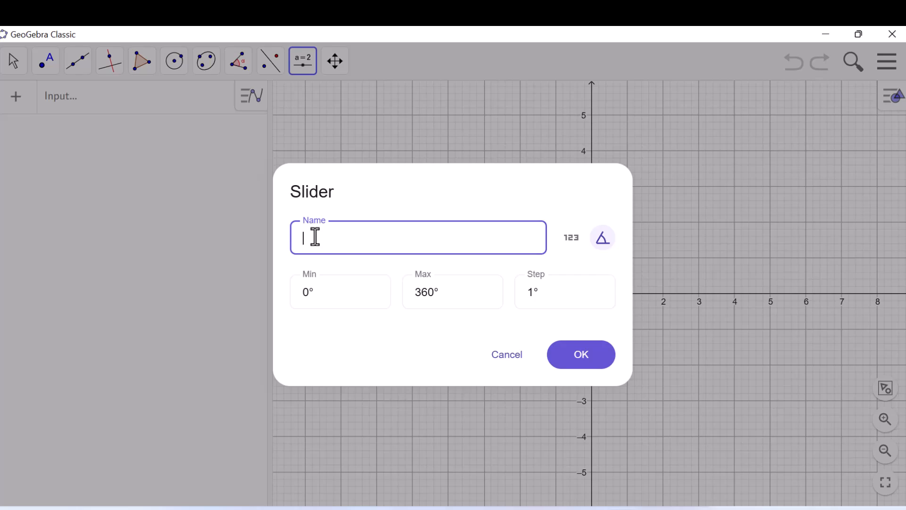
type("a")
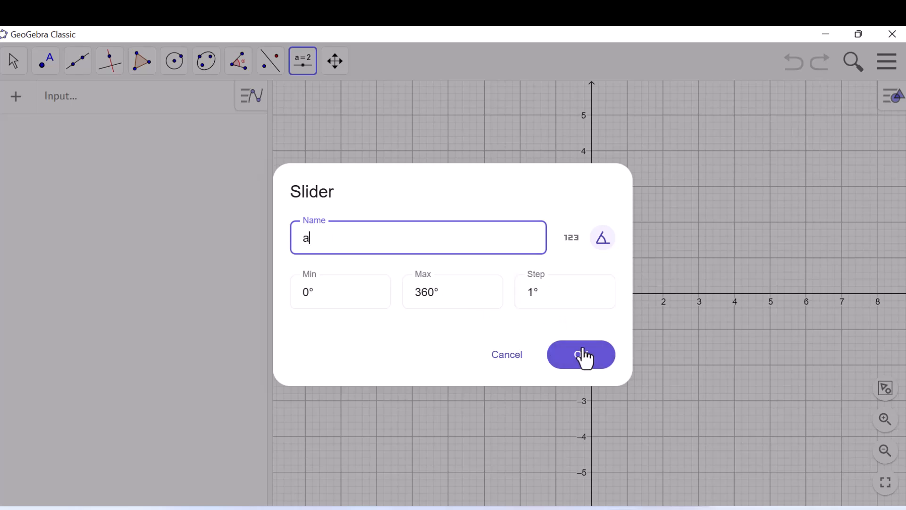
left_click(586, 365)
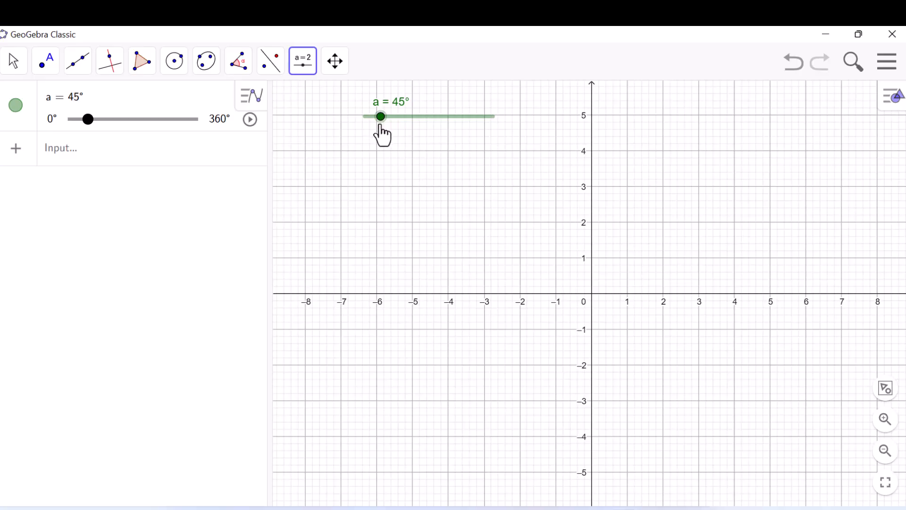
left_click(18, 71)
left_click(18, 74)
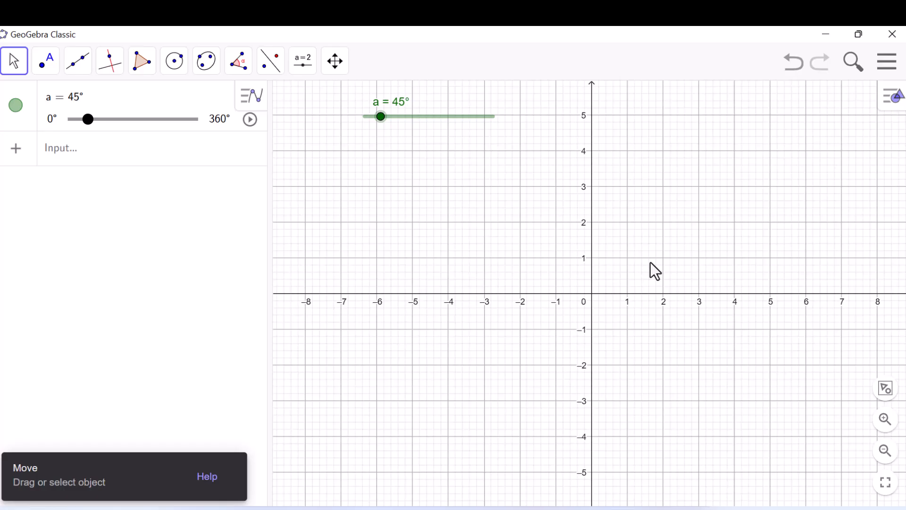
- Define point A with the coordinates (cos(a), sin(a))
mouse_move(588, 275)
left_mouse_down()
mouse_move(570, 279)
mouse_move(580, 275)
left_mouse_up()
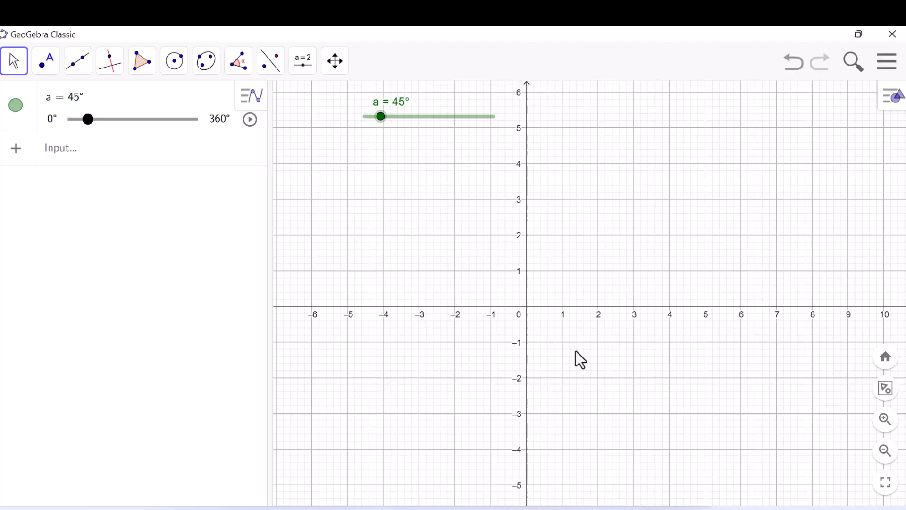
left_click(88, 162)
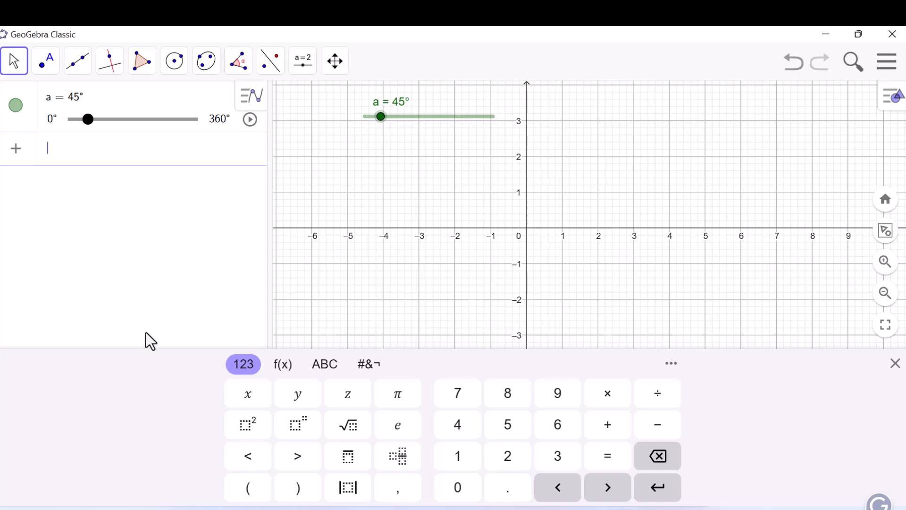
type("A = (")
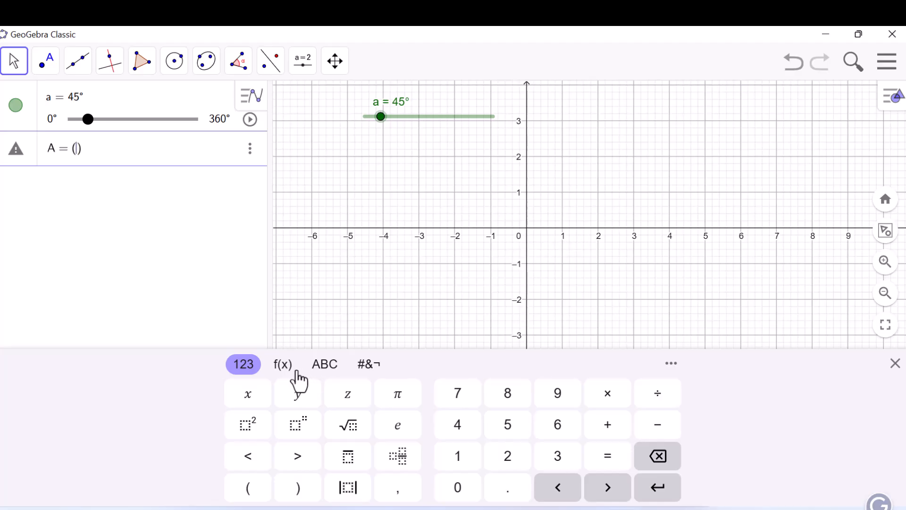
left_click(283, 366)
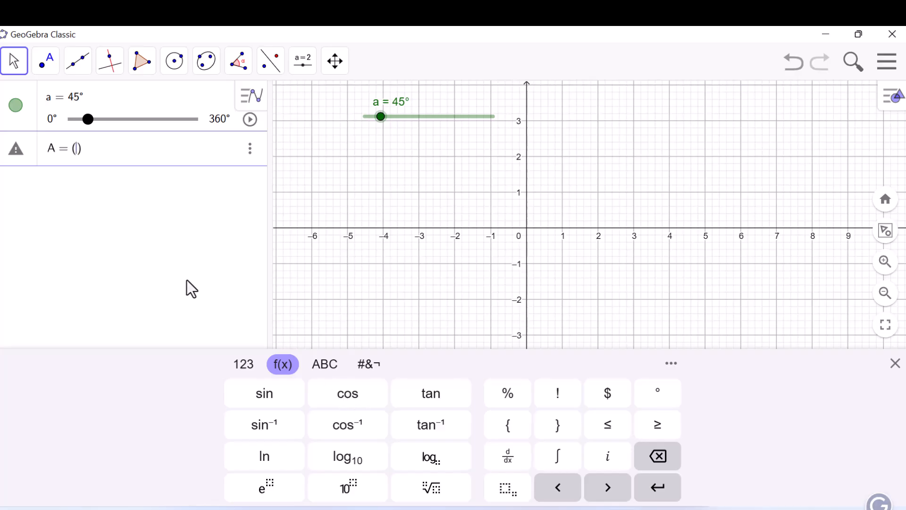
left_click(349, 403)
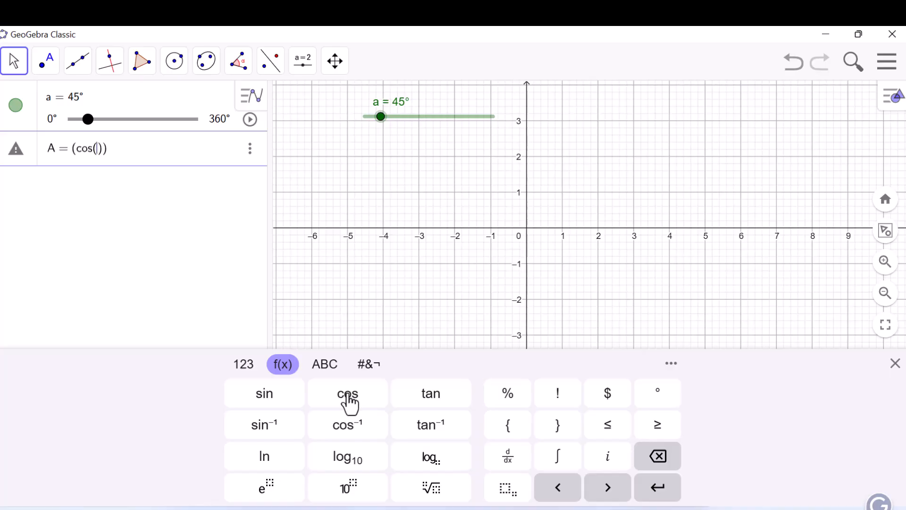
left_click(379, 109)
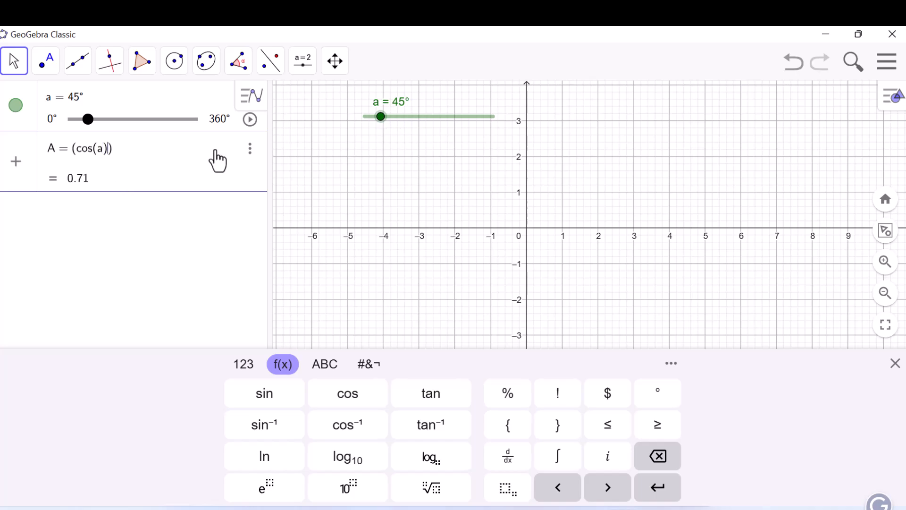
type(",")
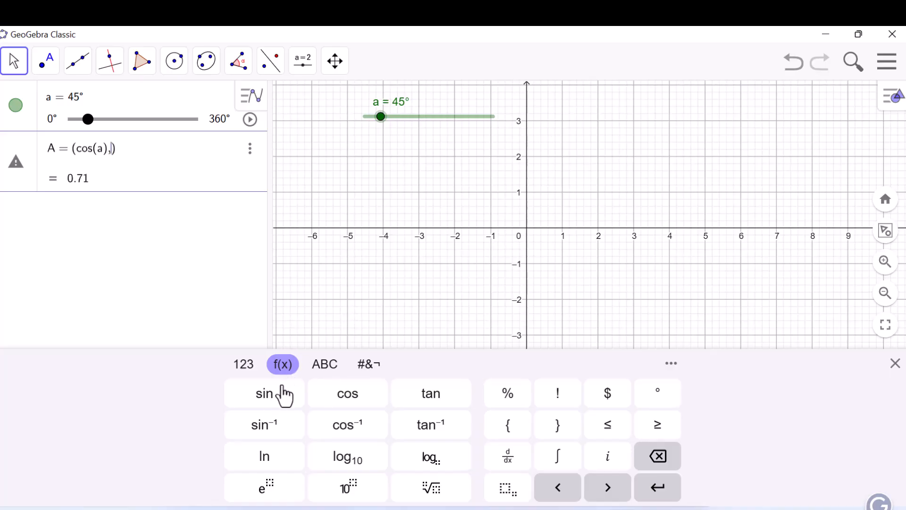
left_click(270, 396)
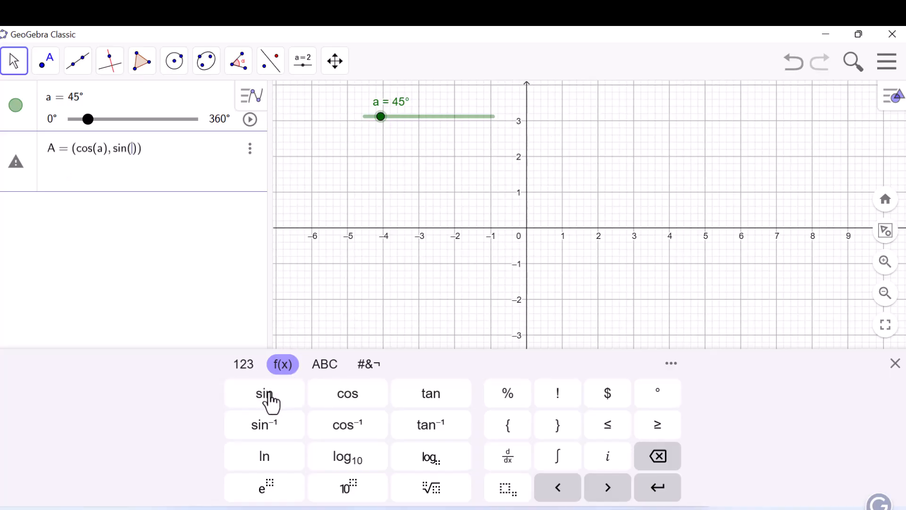
type("a")
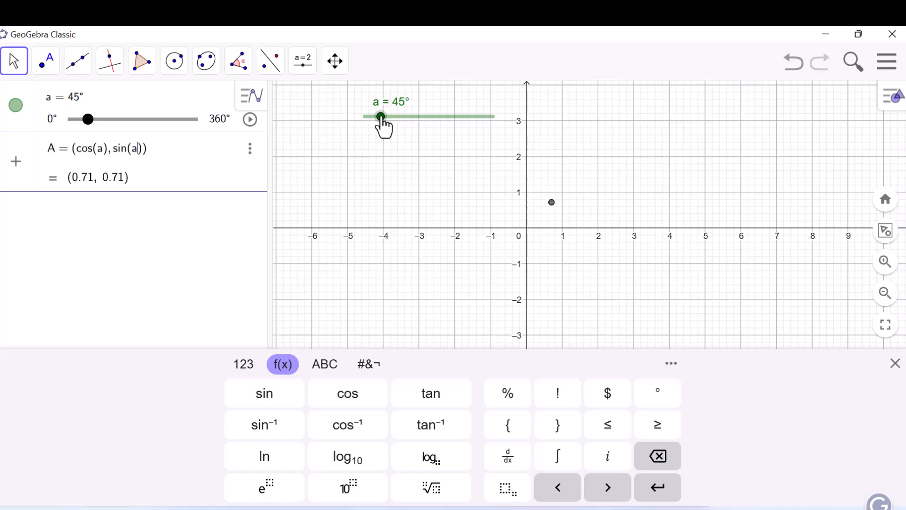
- Move slider a to 90° to test point A, and set it to 0°
left_click_drag(381, 117, 396, 118)
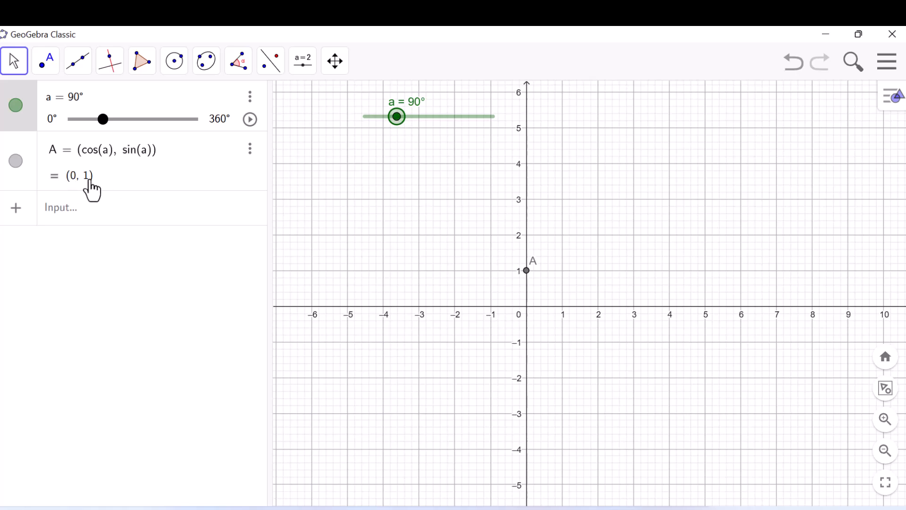
left_click_drag(398, 119, 360, 115)
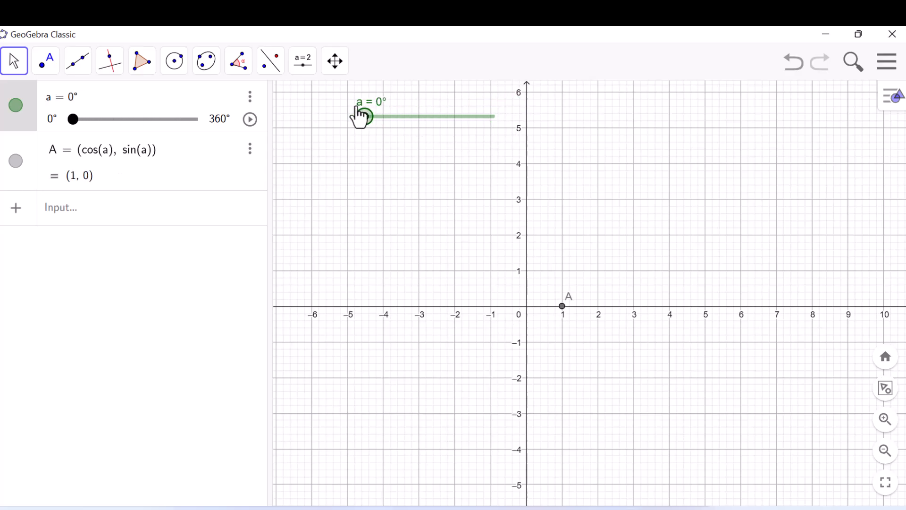
- Draw a circle centred at the origin through point A and hide the circle's label
left_click(169, 70)
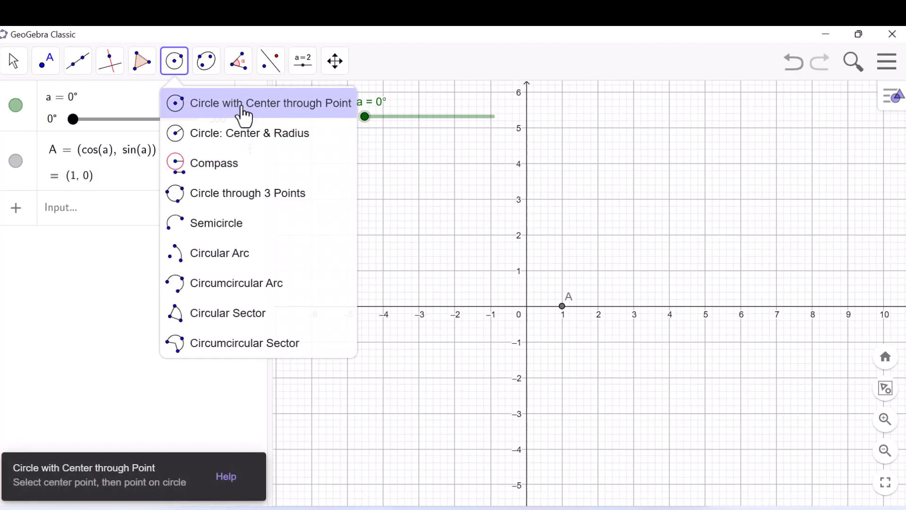
left_click(243, 105)
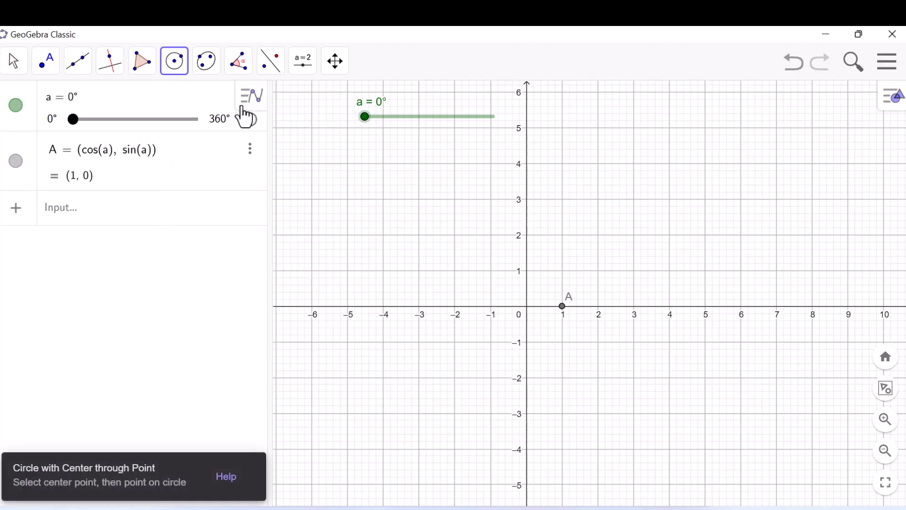
left_click(526, 306)
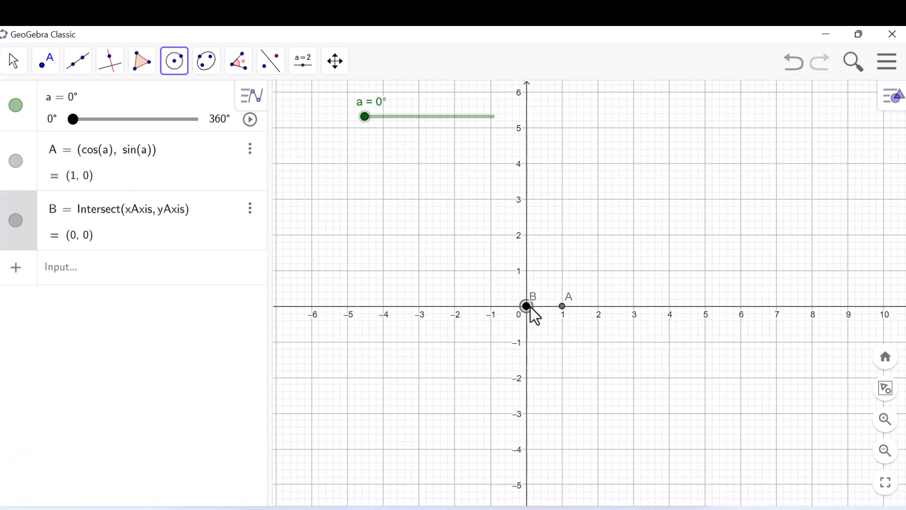
left_click(562, 306)
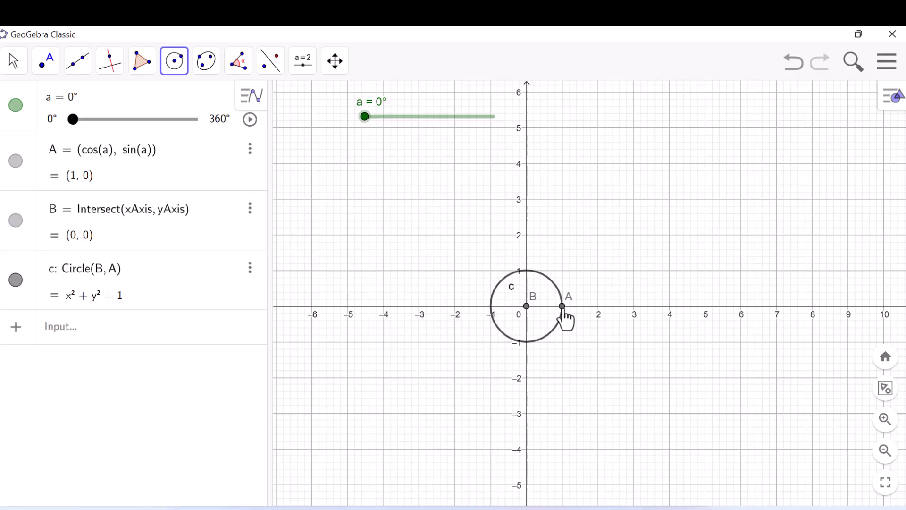
left_click(11, 71)
left_click(10, 71)
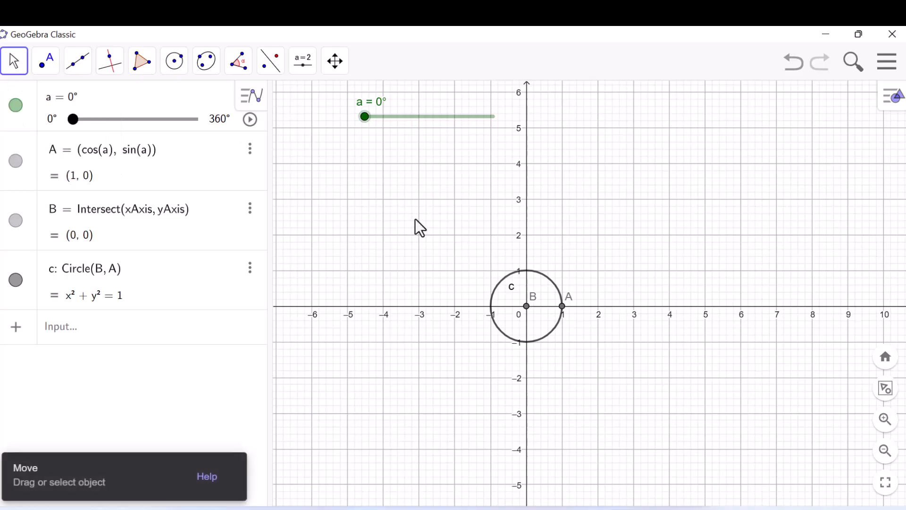
right_click(501, 285)
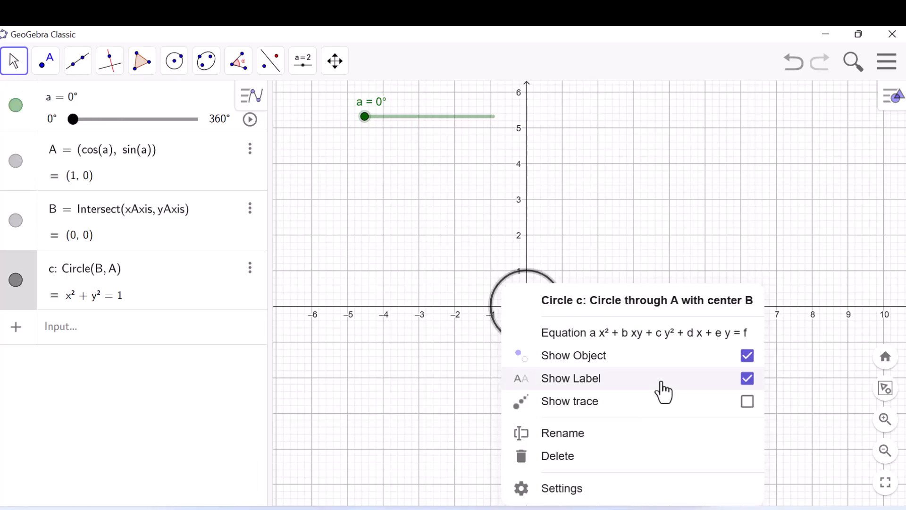
left_click(746, 384)
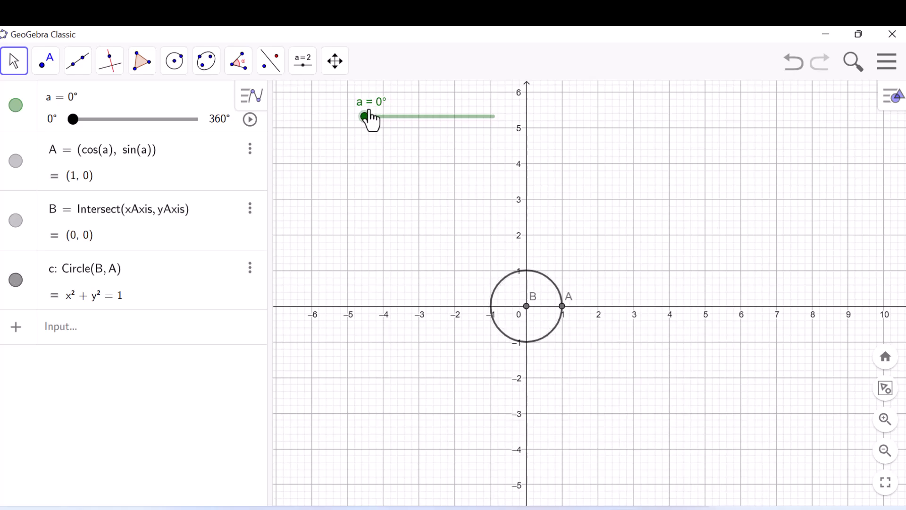
- Vary slider a to check how point A follows the circle, ending at 0°
left_click_drag(365, 116, 358, 148)
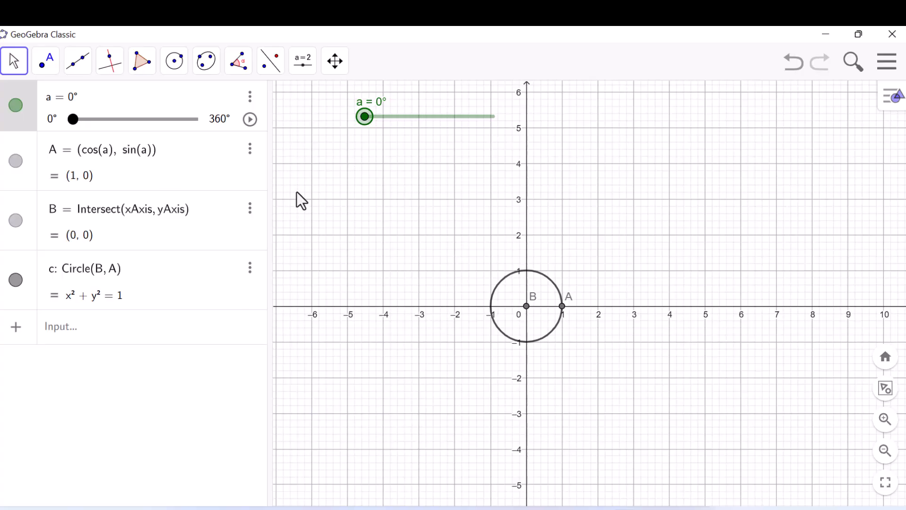
left_click(341, 203)
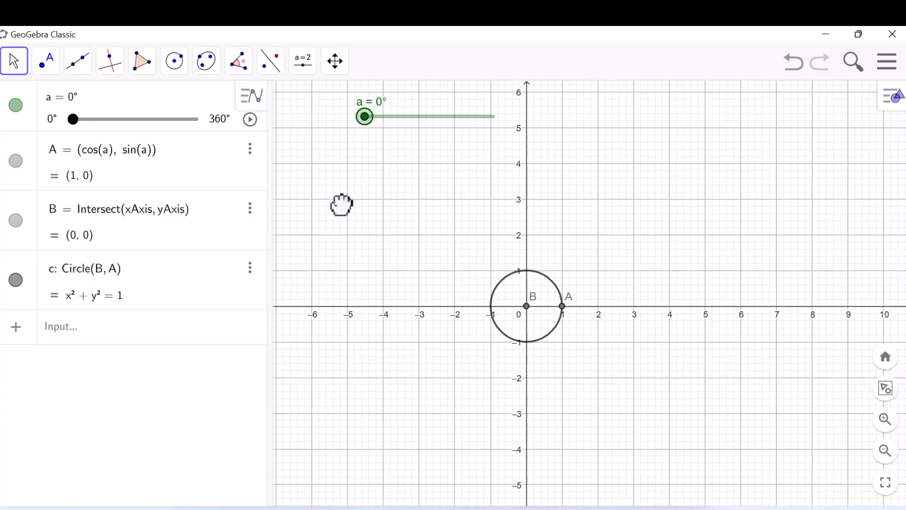
- Create a number slider named r below slider a, with minimum 0, maximum 5 and step 0.1
left_click(303, 71)
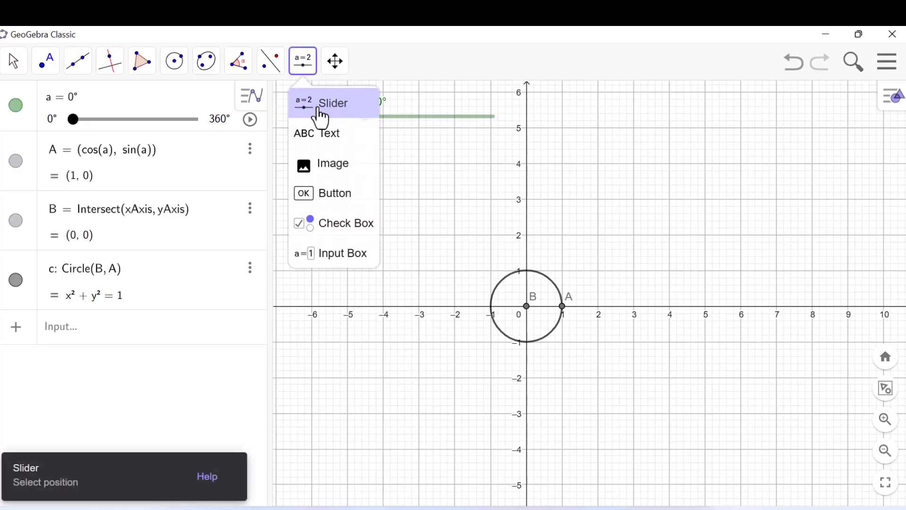
left_click(318, 113)
left_click(348, 150)
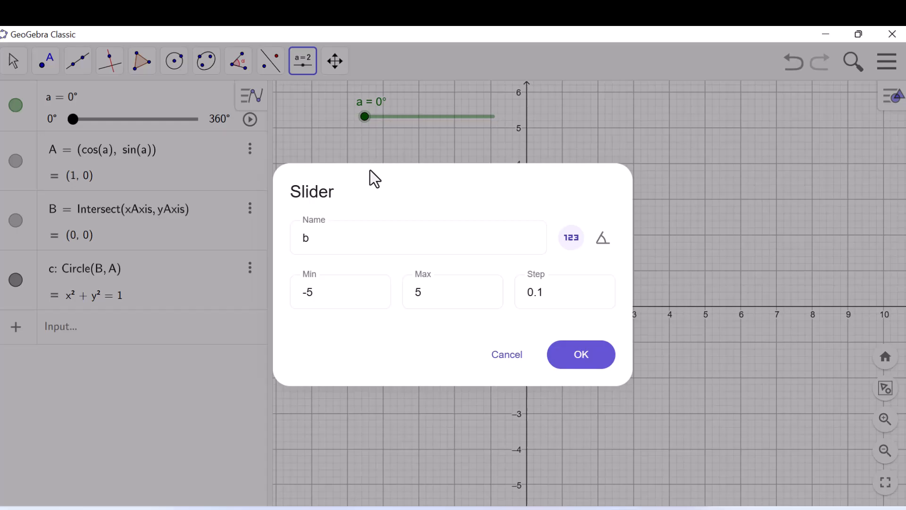
left_click(325, 238)
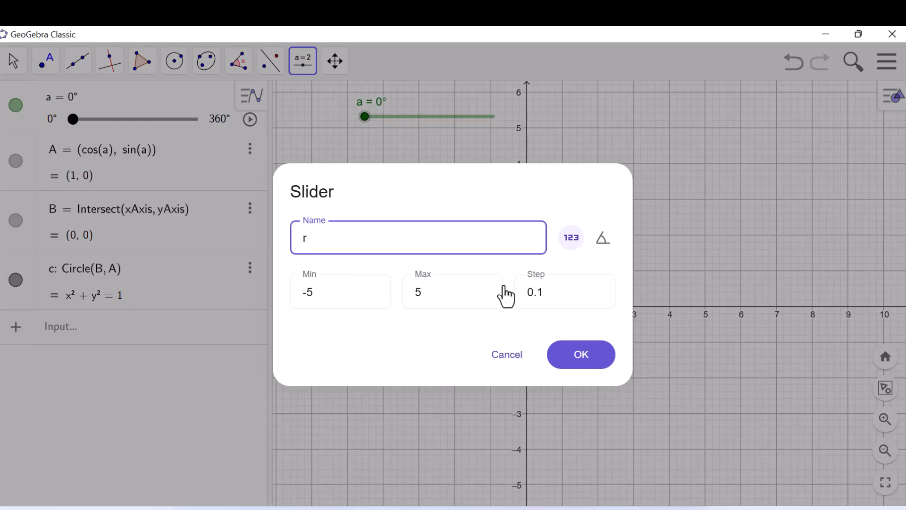
left_click(342, 300)
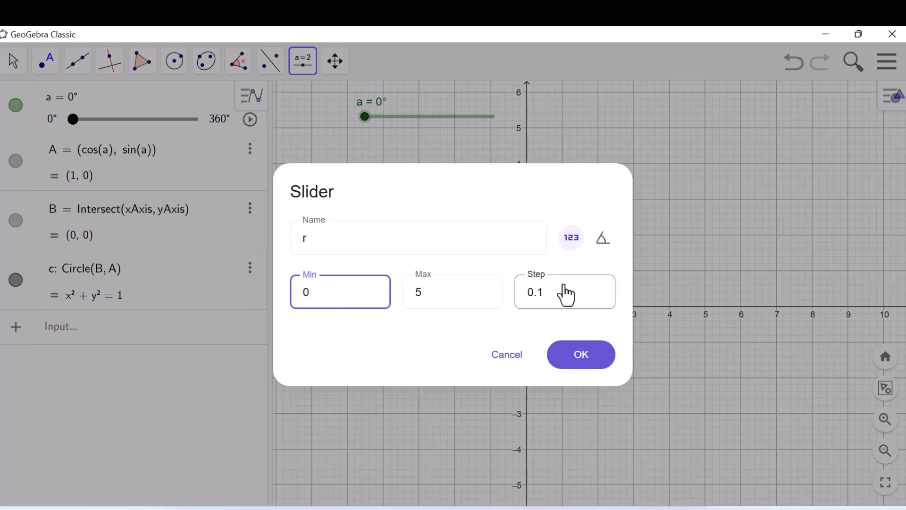
left_click(580, 371)
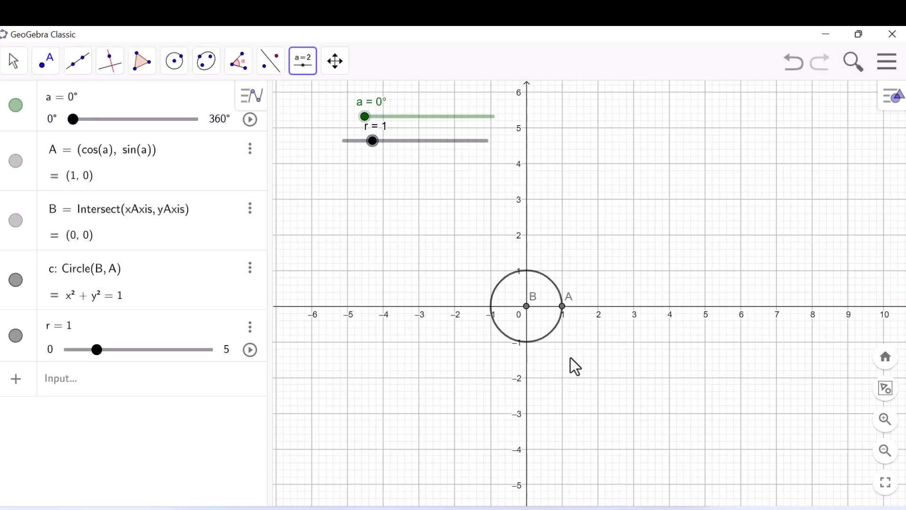
left_click(10, 68)
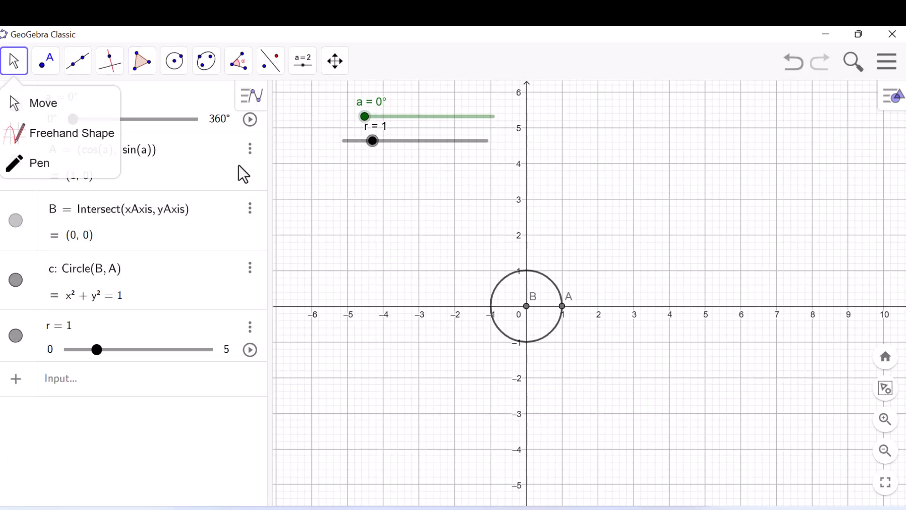
left_click(307, 244)
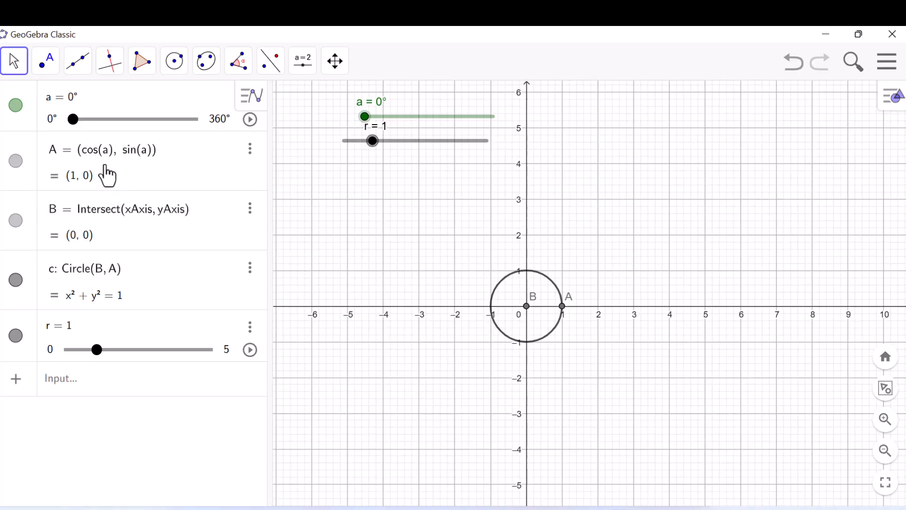
- Redefine point A as (r cos(a), r sin(a)) and move slider r to 2.5 to test the circle's radius
left_click(90, 159)
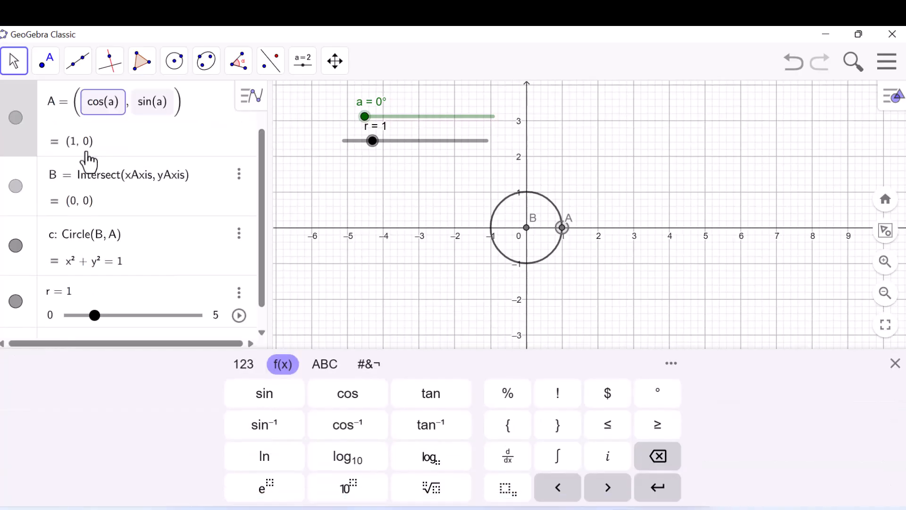
type("r")
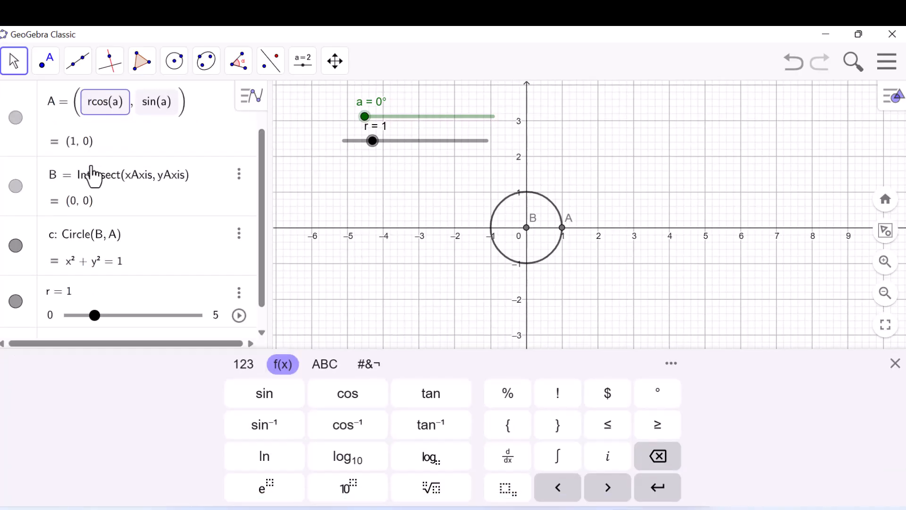
left_click(143, 112)
type("r")
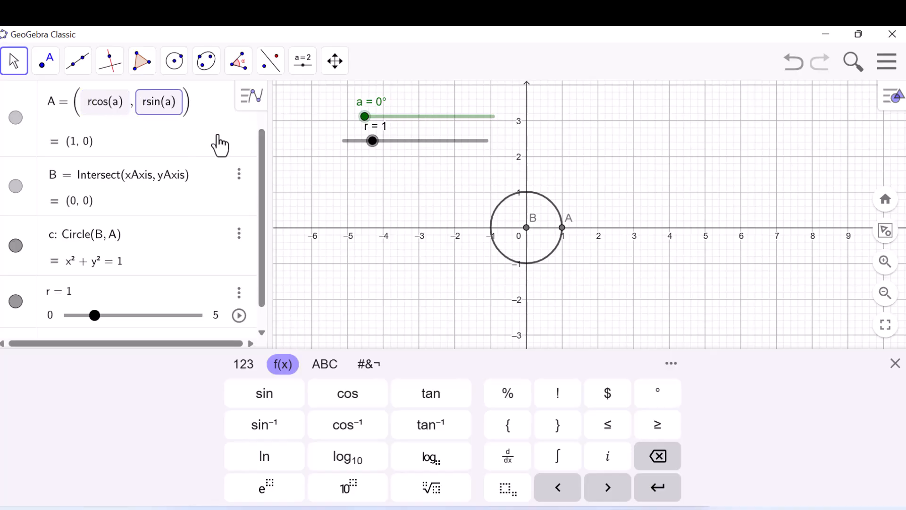
key("Return")
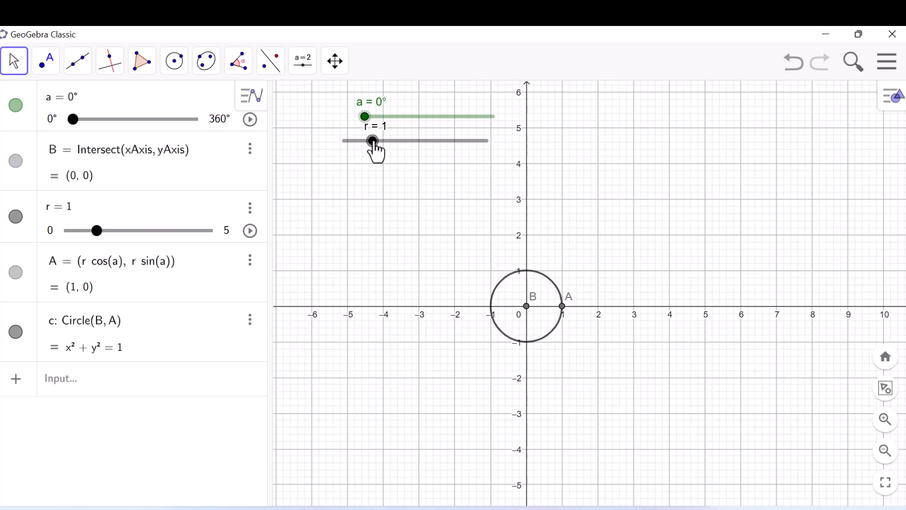
left_click_drag(375, 142, 416, 144)
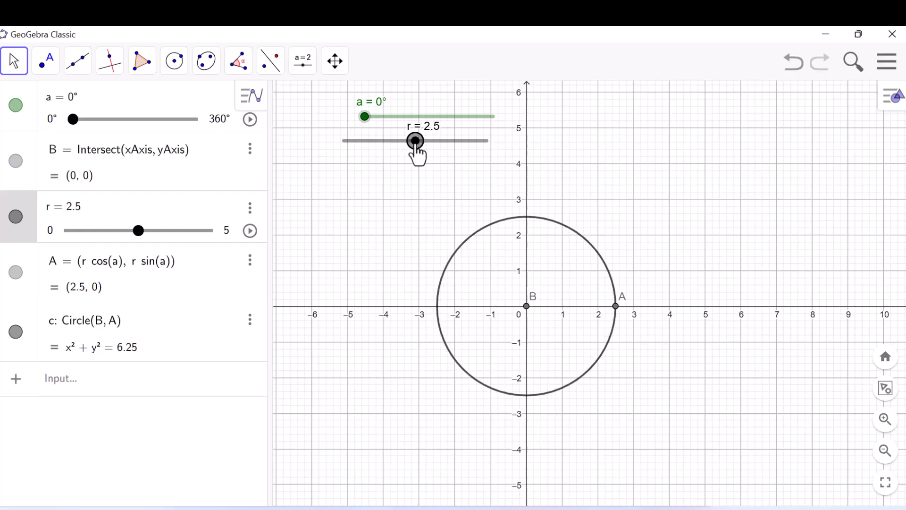
- Move sliders a and r to the upper-left corner of the graph, with a above r, and shift the origin left
left_click_drag(364, 117, 319, 113)
left_click(408, 117)
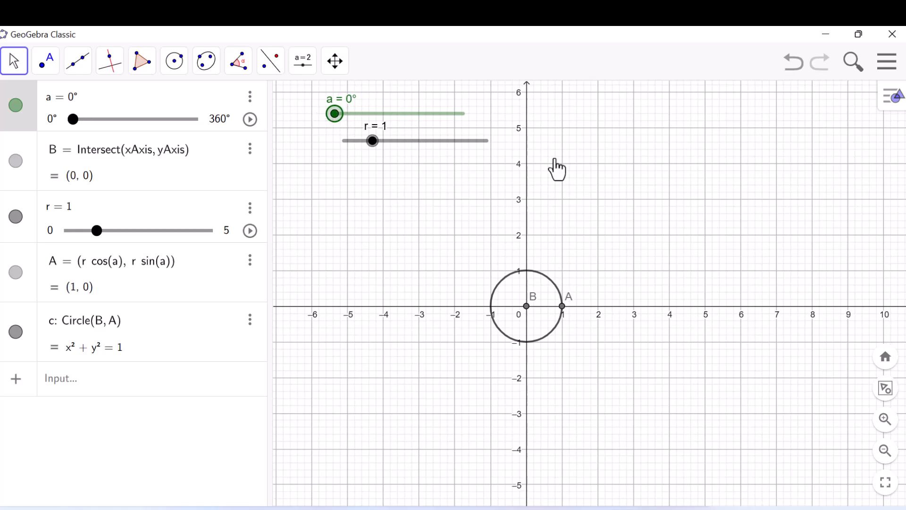
left_click_drag(604, 168, 553, 177)
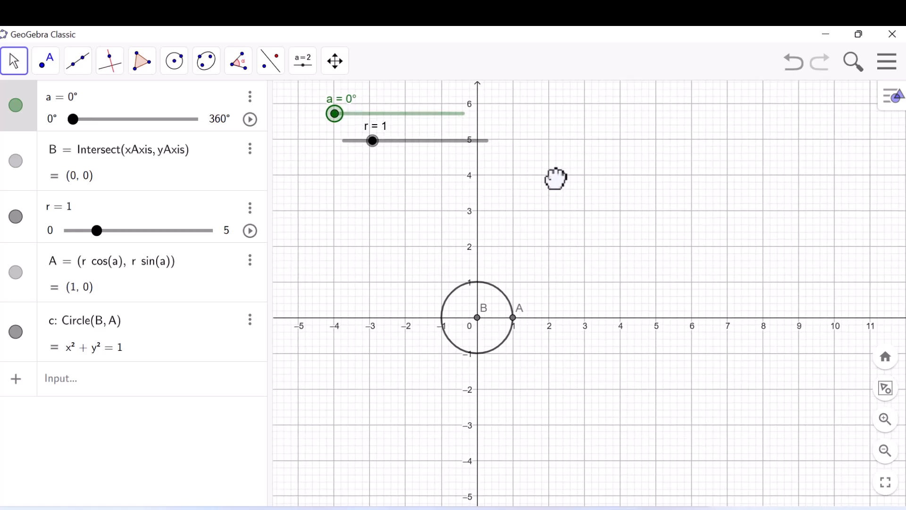
left_click_drag(446, 141, 388, 156)
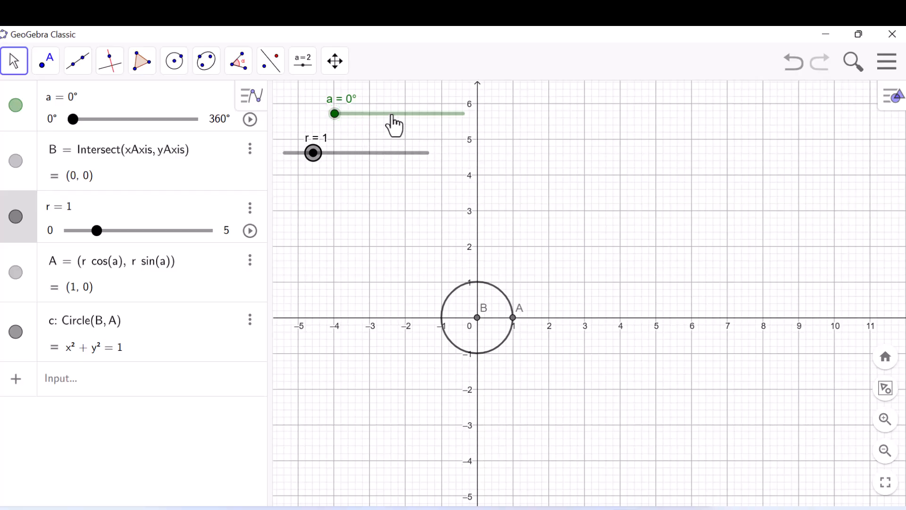
left_click_drag(395, 114, 352, 113)
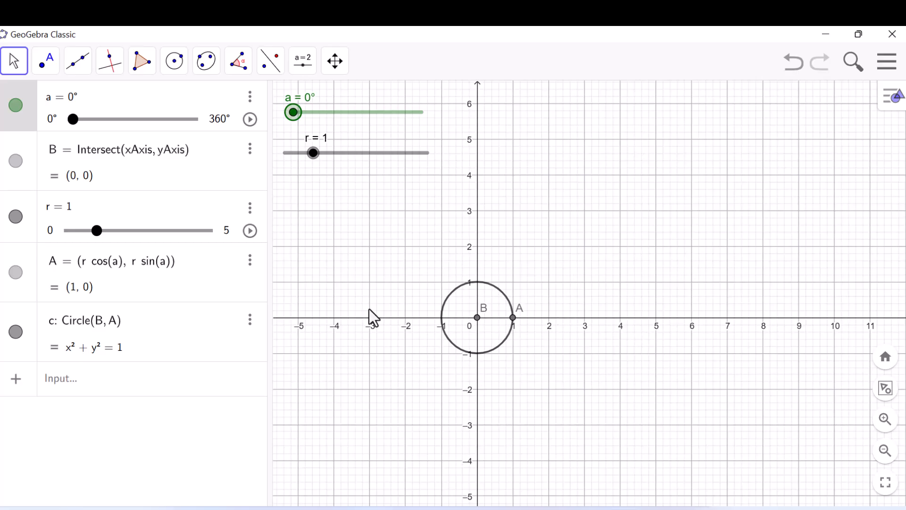
- Start a function f(x) using the If(Condition, Then) command
left_click(113, 388)
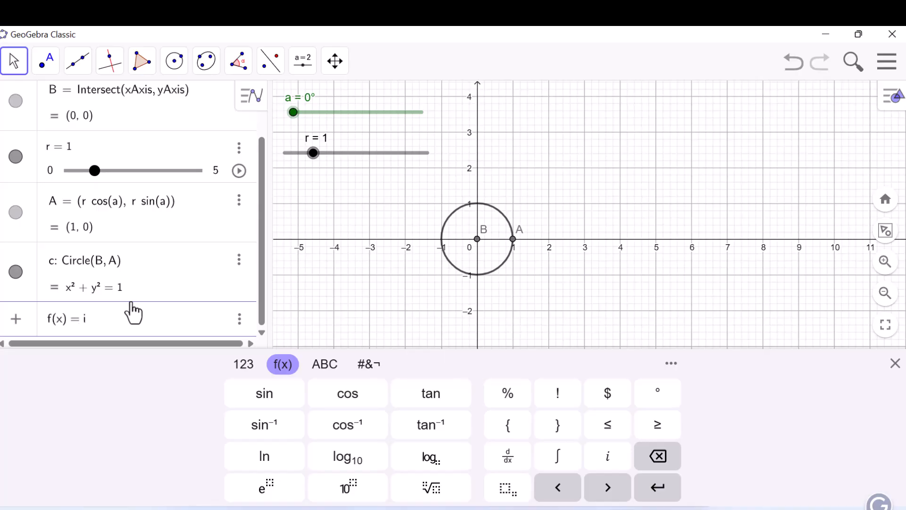
type("f")
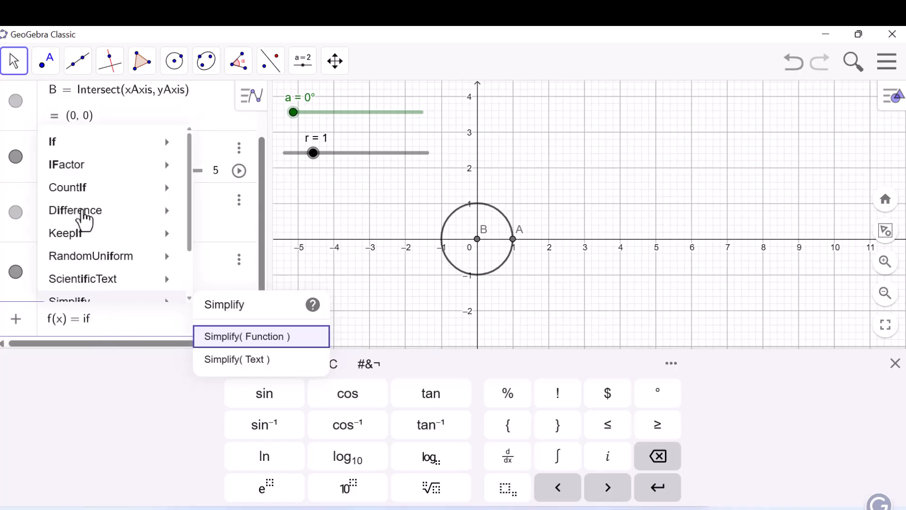
mouse_move(85, 150)
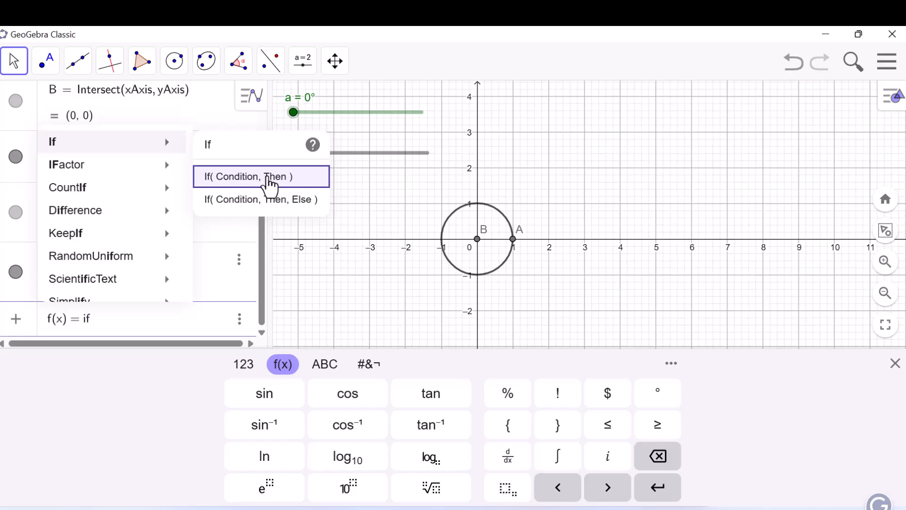
left_click(267, 181)
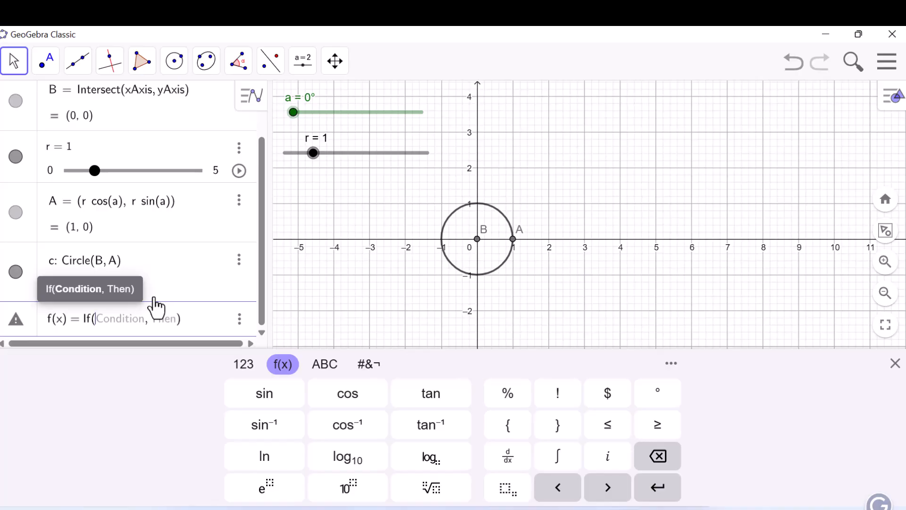
- Enter 6 ≤ x ≤ 6 + x as the If condition of f(x)
type("6 + x")
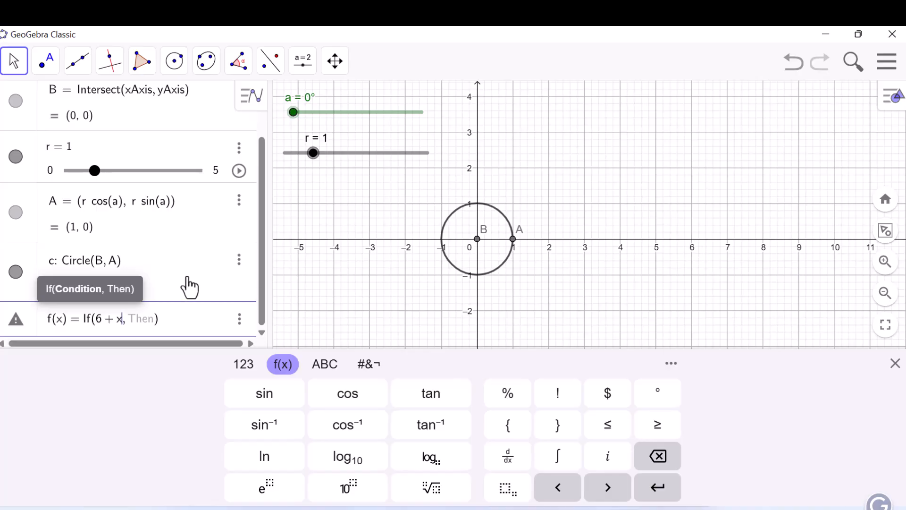
left_click(610, 428)
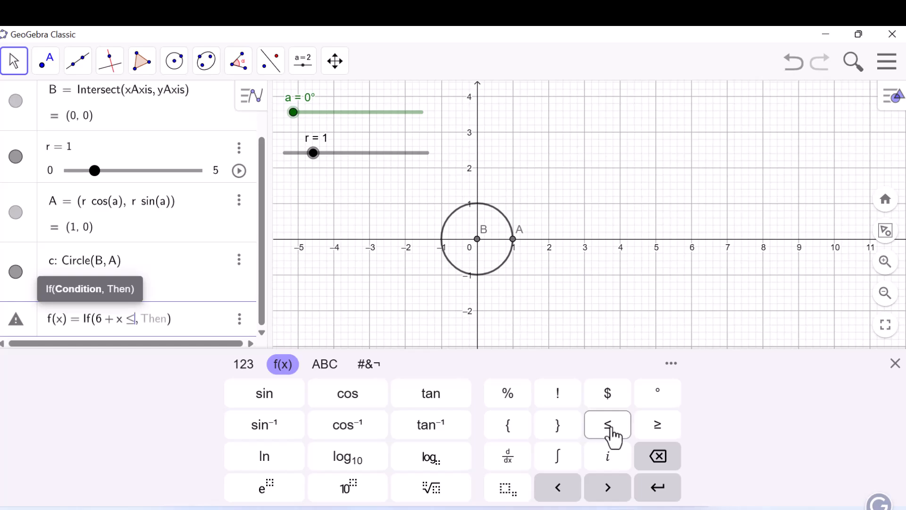
type("x")
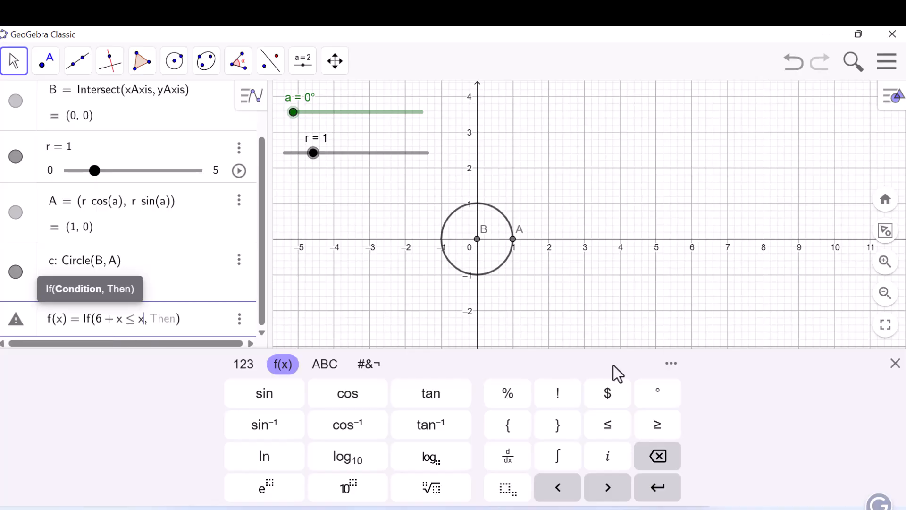
left_click(610, 432)
type("6 + x")
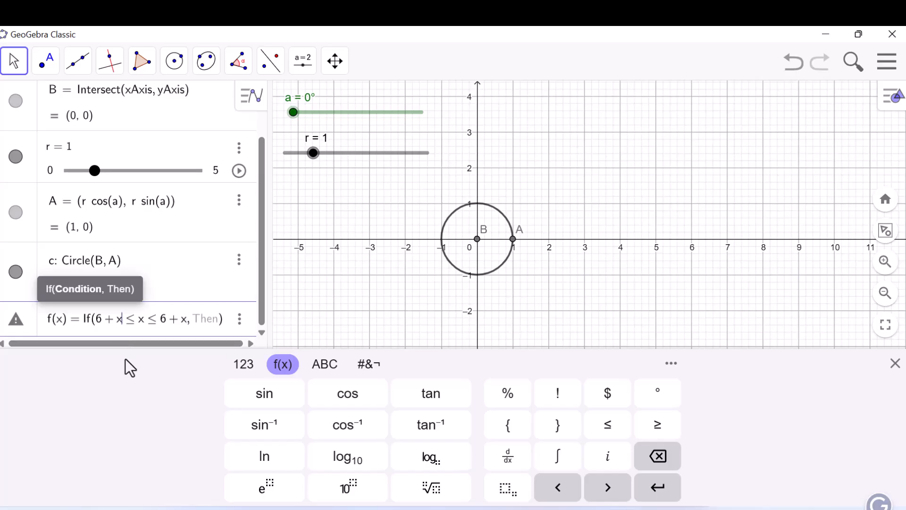
key("BackSpace")
key("BackSpace")
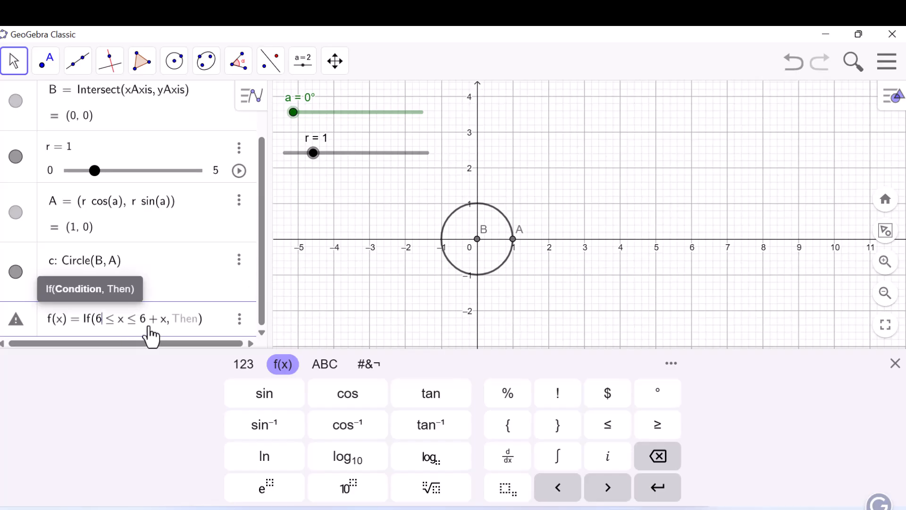
- Enter sin(x − 6) as the Then expression of f(x) and create the function
left_click(184, 321)
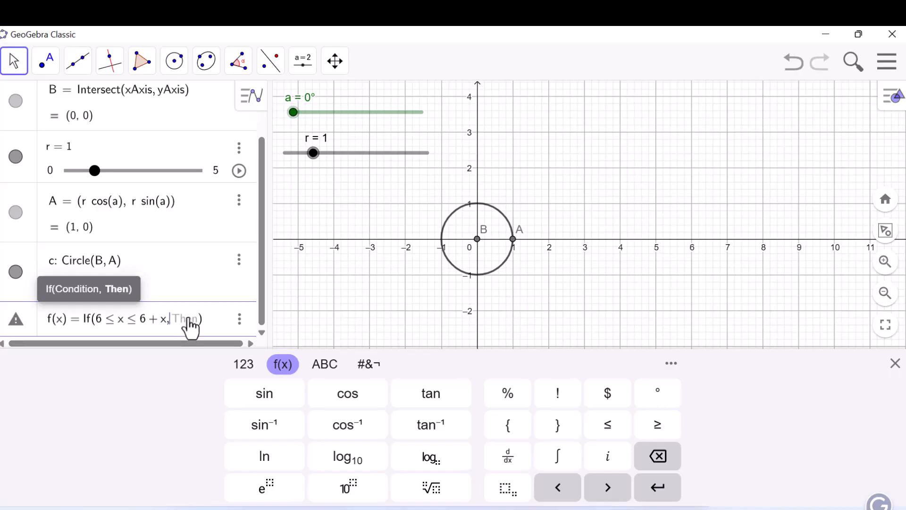
left_click(273, 404)
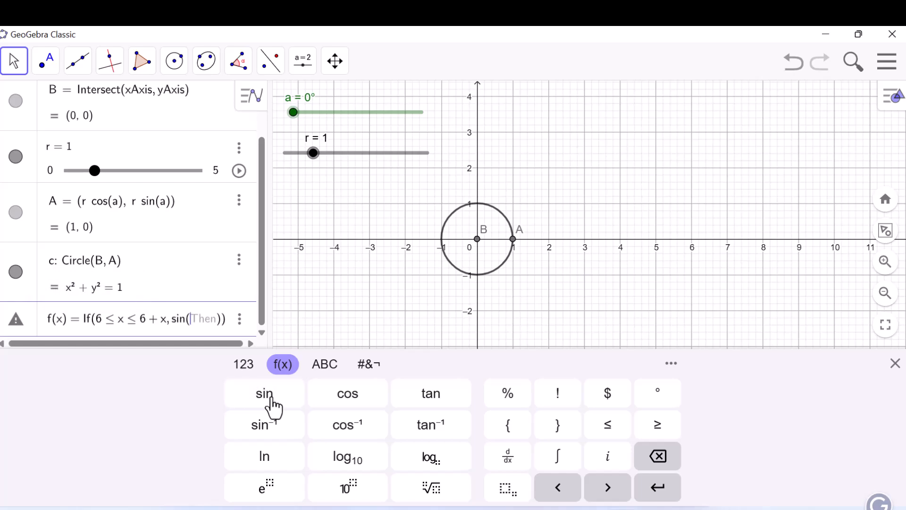
type("x −")
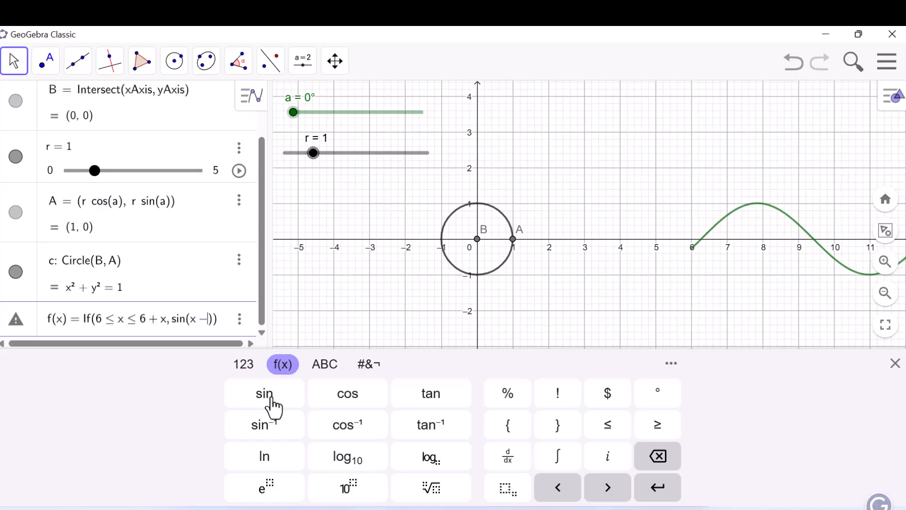
type("-6")
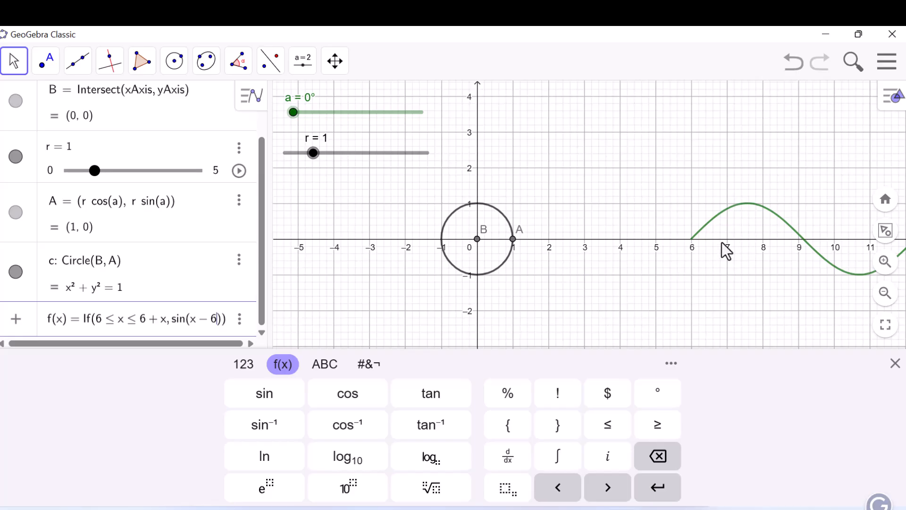
key("Return")
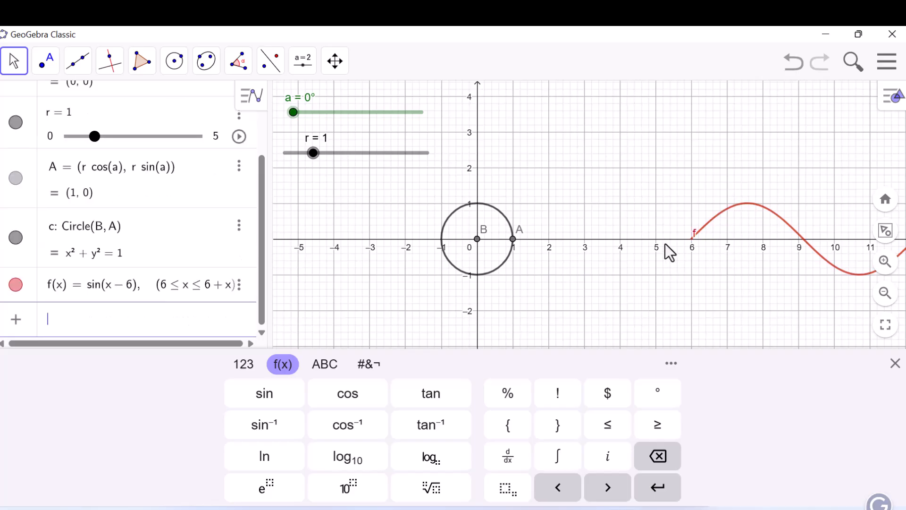
- Set slider a to 30° to check whether the sine curve responds to the angle
left_click(625, 196)
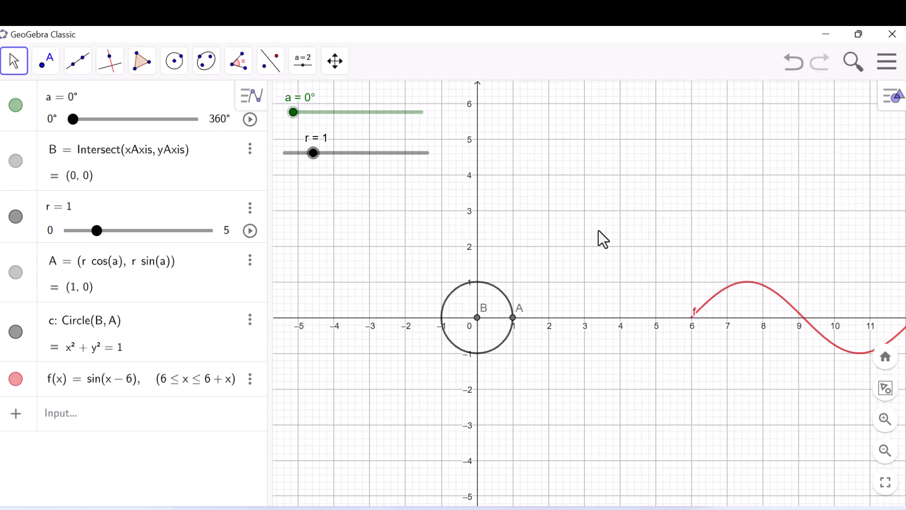
left_click_drag(598, 230, 479, 239)
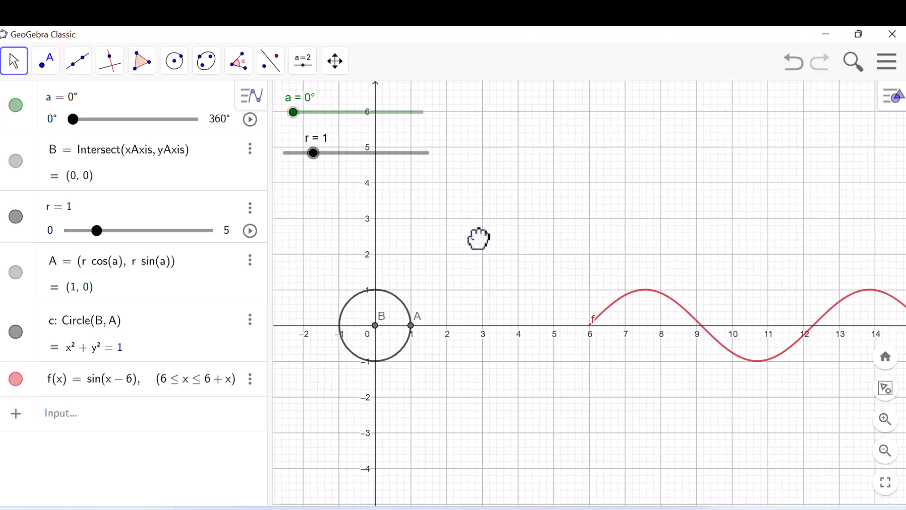
mouse_move(293, 112)
left_mouse_down()
mouse_move(372, 112)
mouse_move(304, 112)
left_mouse_up()
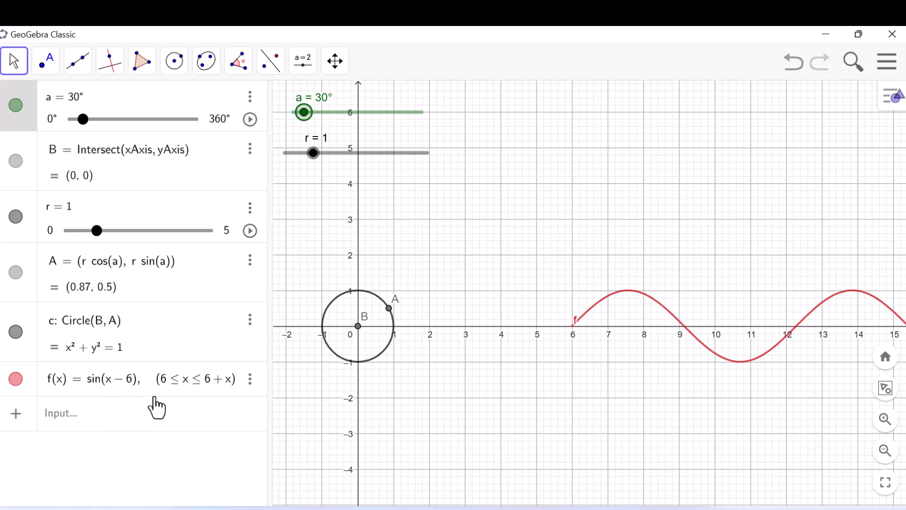
- Change the upper limit in f's condition to 6 + a, giving If(6 ≤ x ≤ 6 + a, sin(x − 6))
left_click(186, 400)
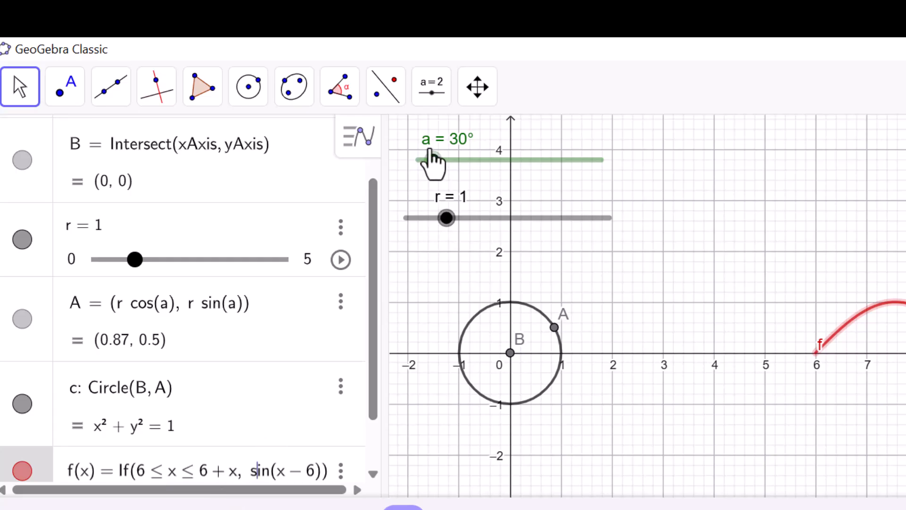
left_click(231, 469)
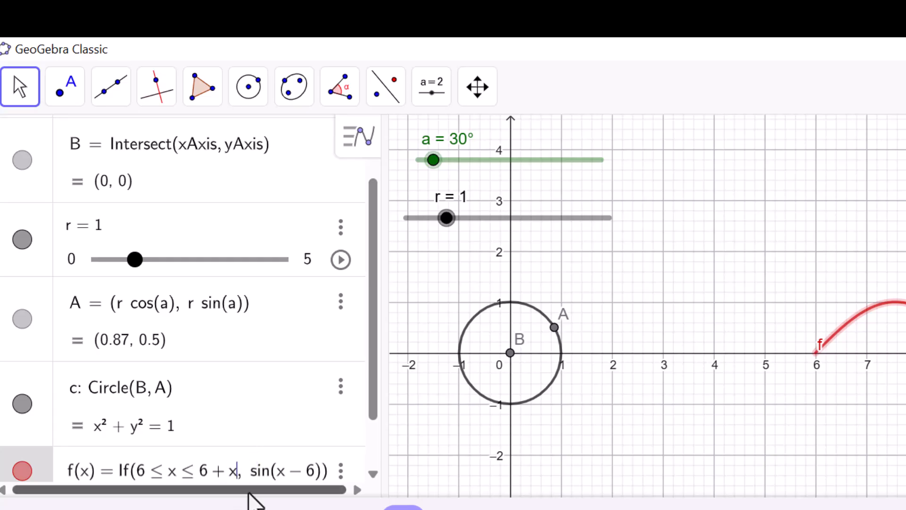
key("Delete")
type("a")
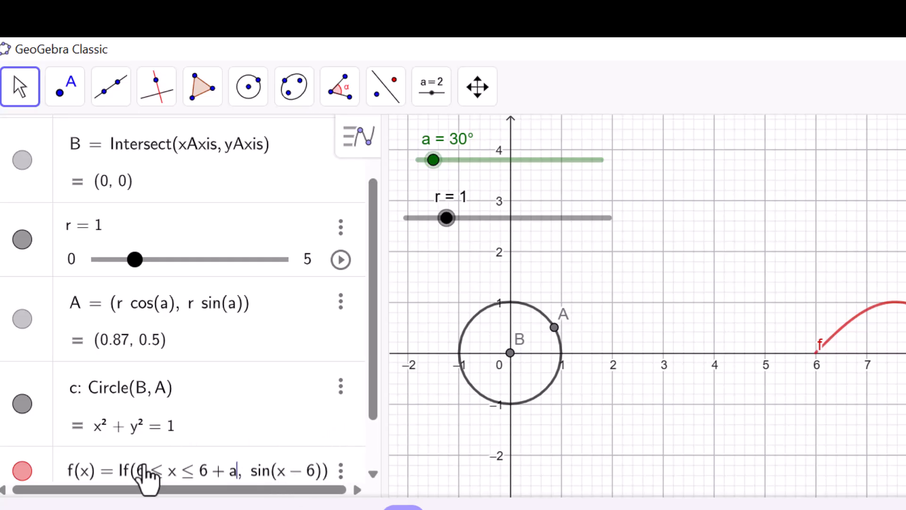
left_click(771, 363)
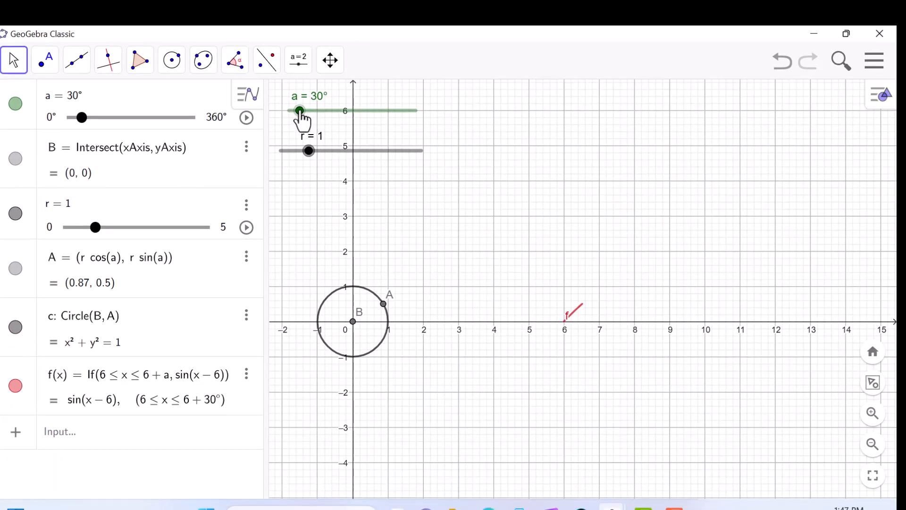
- Move slider a through 66° up to 360° to check how the sine curve is traced
mouse_move(300, 113)
left_mouse_down()
mouse_move(282, 113)
mouse_move(312, 113)
left_mouse_up()
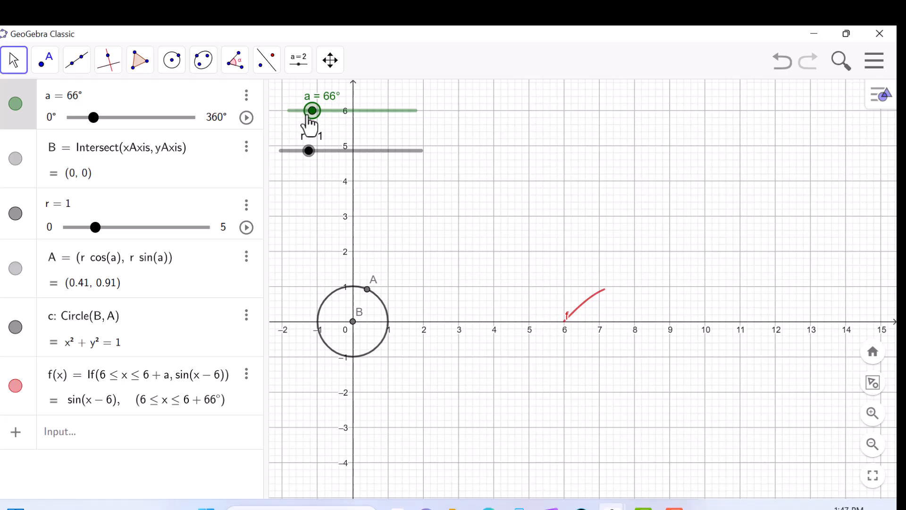
left_click_drag(308, 116, 428, 116)
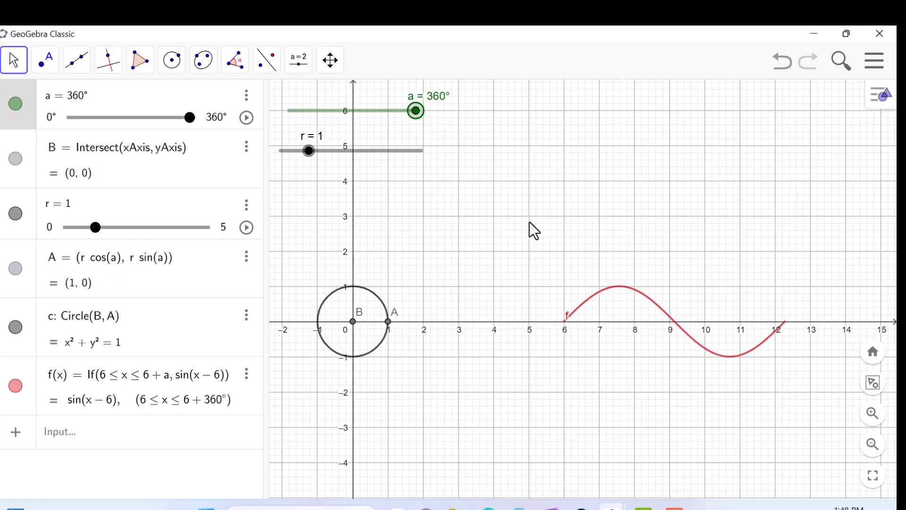
- Hide the label of the sine curve f and return slider a to 0°
left_click(580, 309)
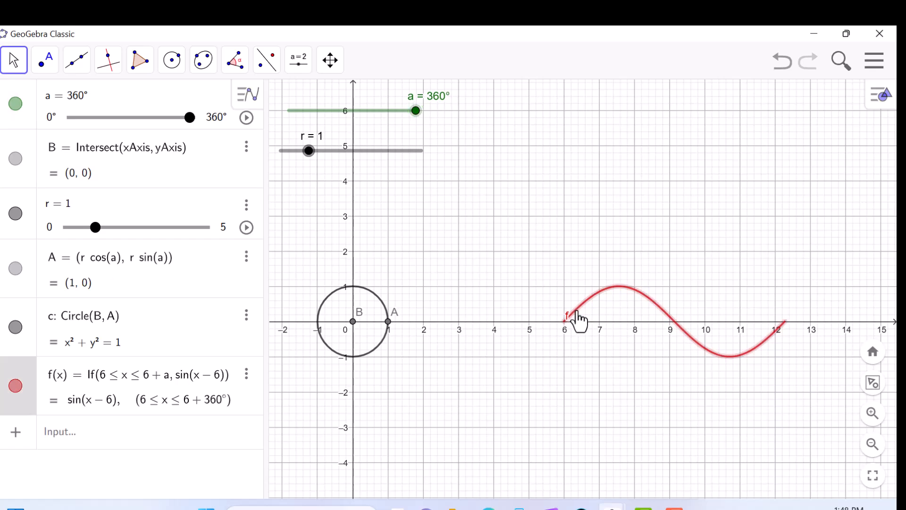
right_click(578, 311)
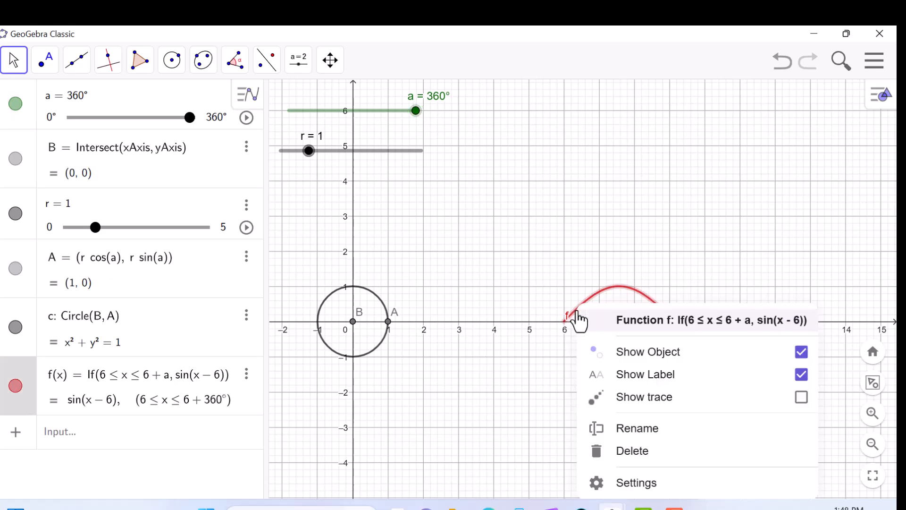
left_click(802, 378)
left_click(591, 239)
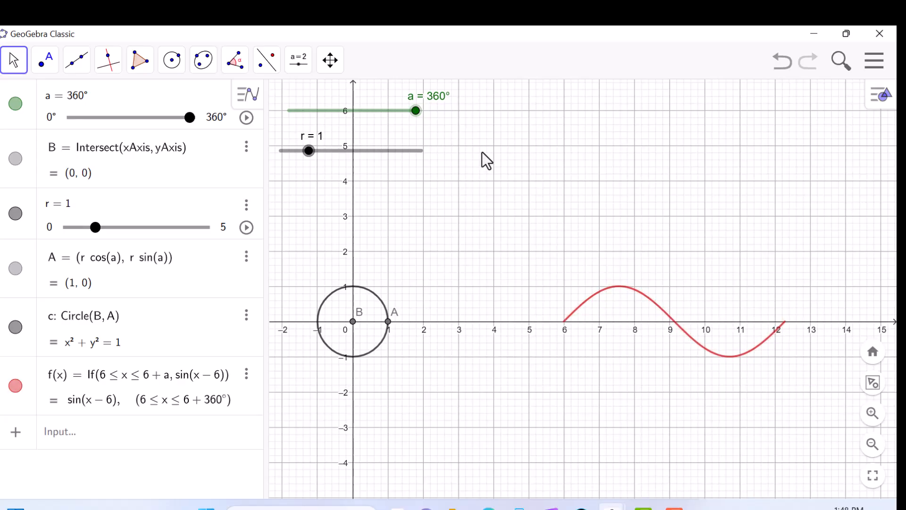
left_click_drag(416, 113, 283, 116)
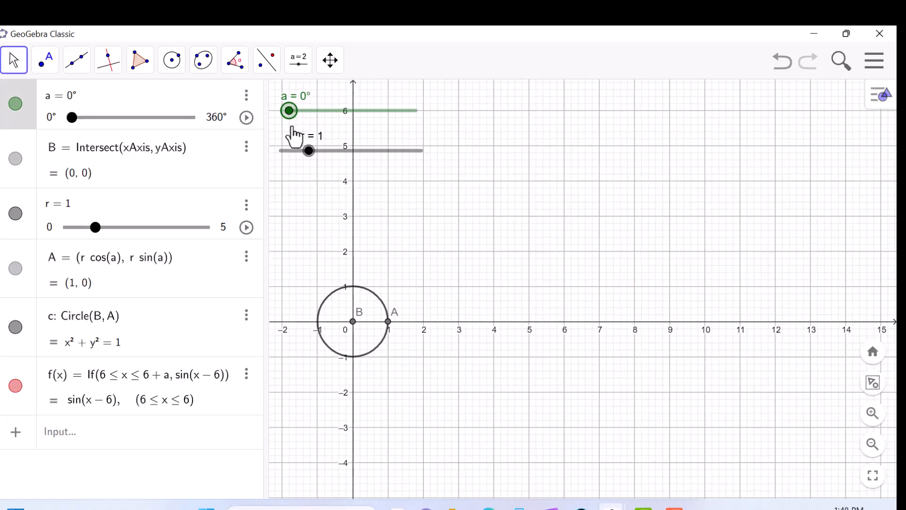
- Set radius slider r to 2, and move slider a to 234° and back to 0° to compare the sine curve with the circle
left_click_drag(308, 151, 337, 151)
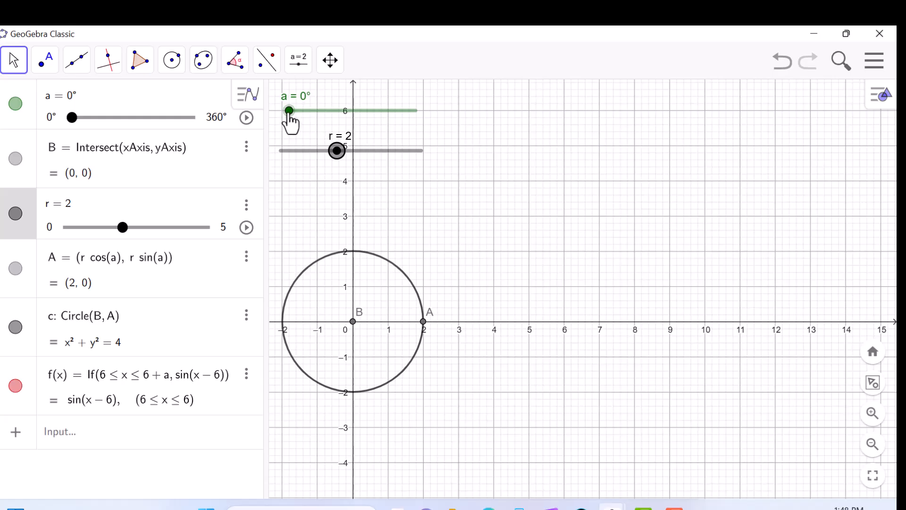
mouse_move(289, 111)
left_mouse_down()
mouse_move(414, 114)
mouse_move(422, 122)
mouse_move(288, 122)
left_mouse_up()
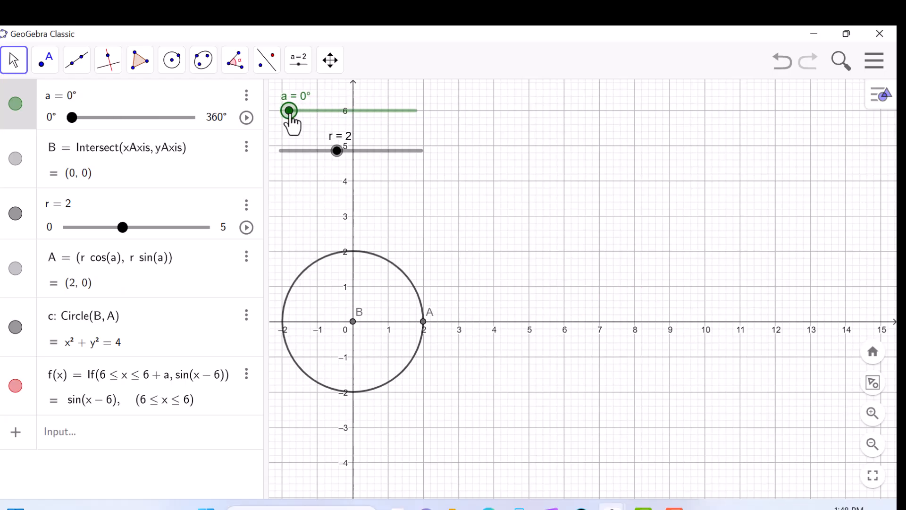
left_click_drag(289, 112, 374, 117)
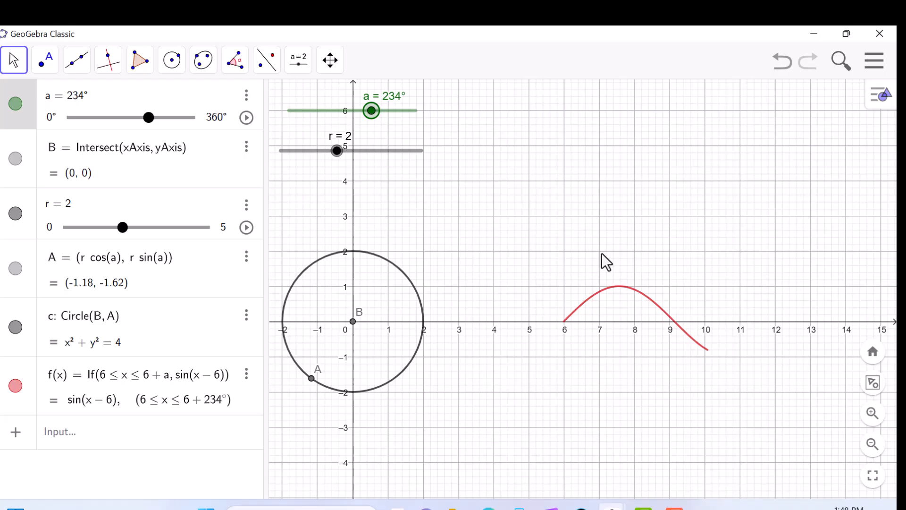
left_click_drag(377, 117, 287, 118)
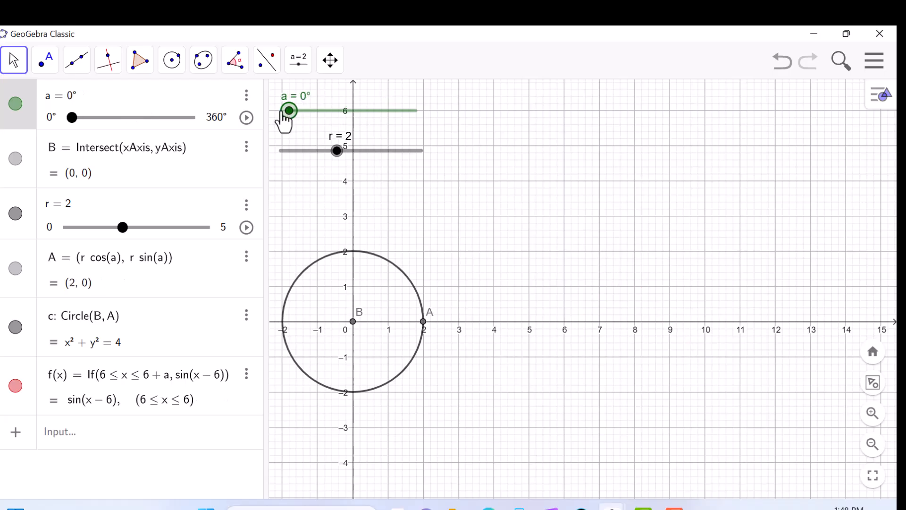
- Multiply the sine term in f by r, giving If(6 ≤ x ≤ 6 + a, r sin(x − 6))
left_click(178, 379)
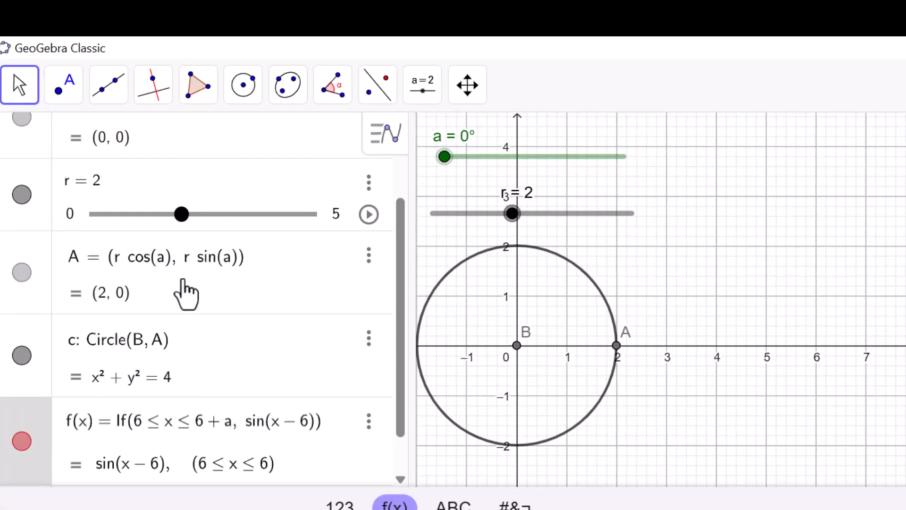
type("r")
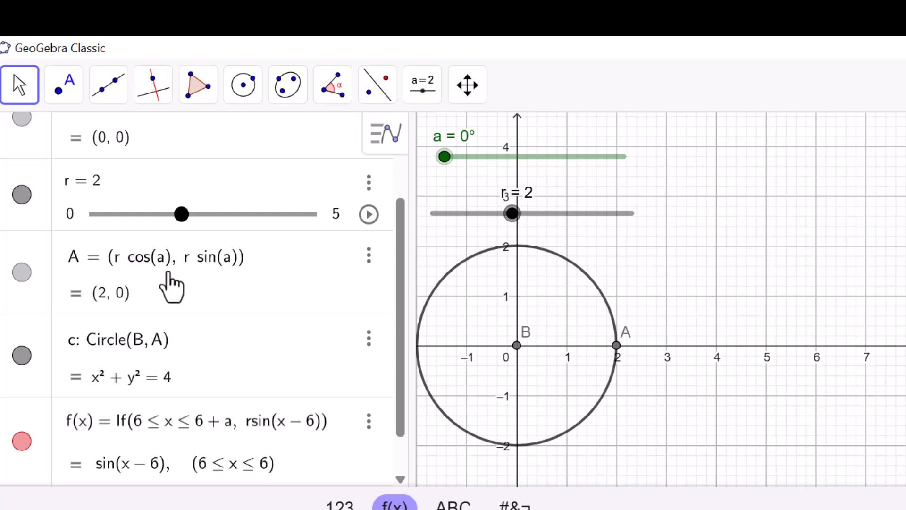
key("Return")
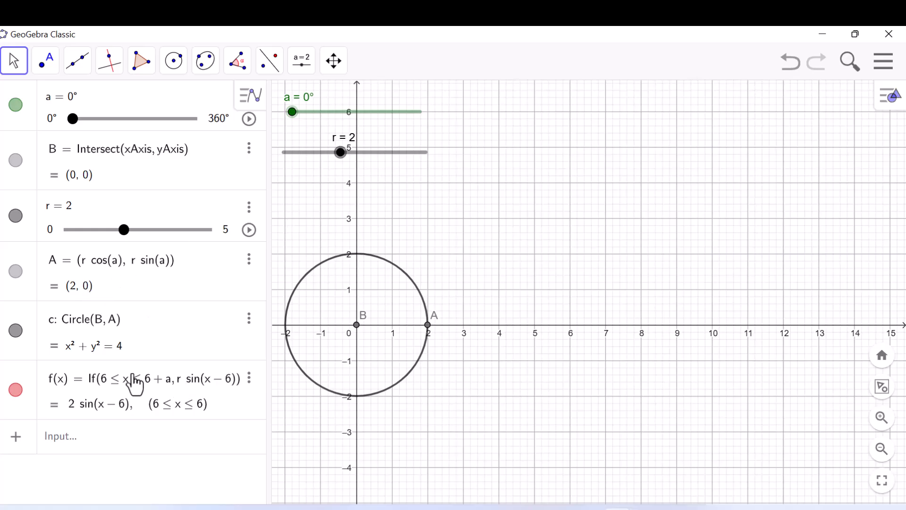
- Move slider a through 114° and back to 0° to check the sine curve's height against the circle
left_click_drag(293, 112, 332, 112)
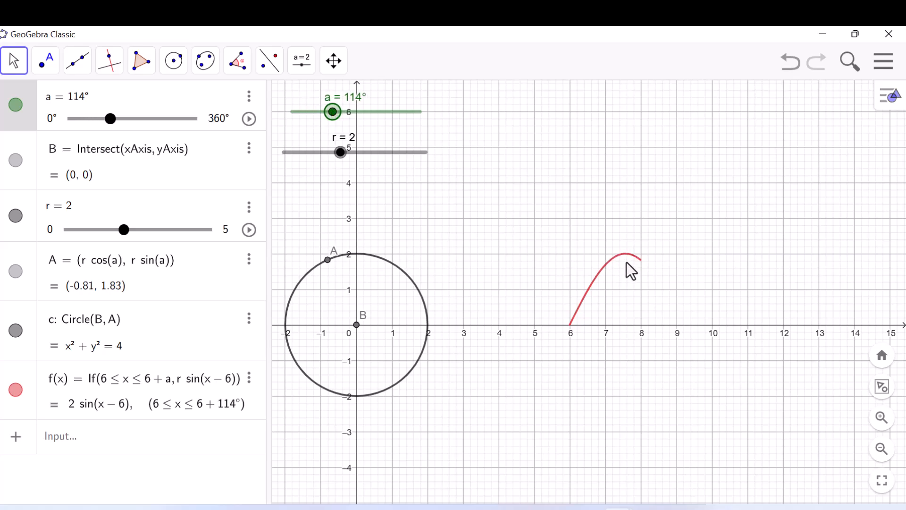
mouse_move(334, 113)
left_mouse_down()
mouse_move(426, 125)
mouse_move(342, 111)
left_mouse_up()
mouse_move(312, 113)
left_mouse_down()
mouse_move(296, 114)
mouse_move(429, 123)
mouse_move(287, 115)
left_mouse_up()
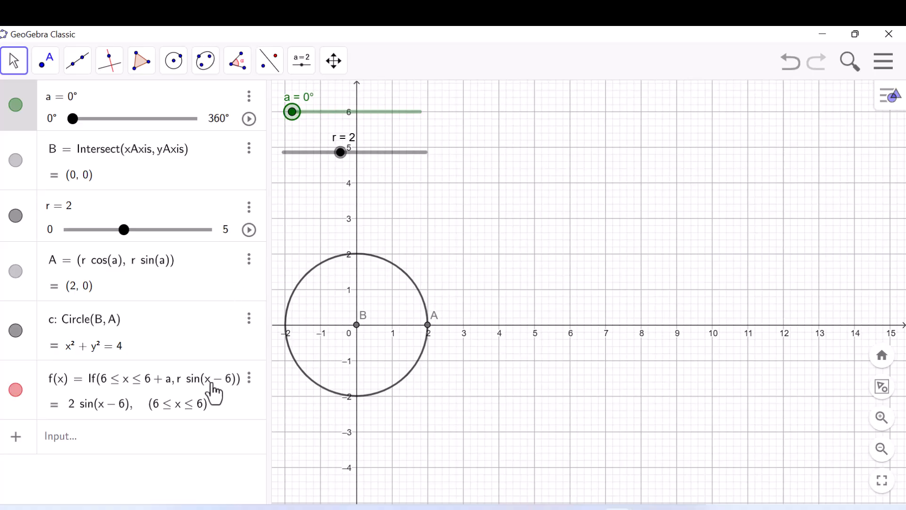
- Copy the If expression from the definition of f without changing the function
left_click(168, 395)
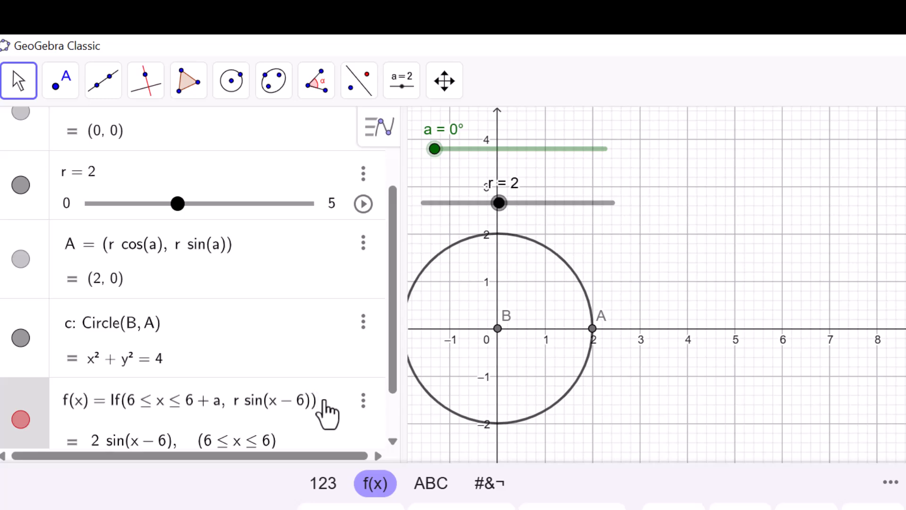
left_click_drag(321, 401, 225, 407)
key("ctrl+c")
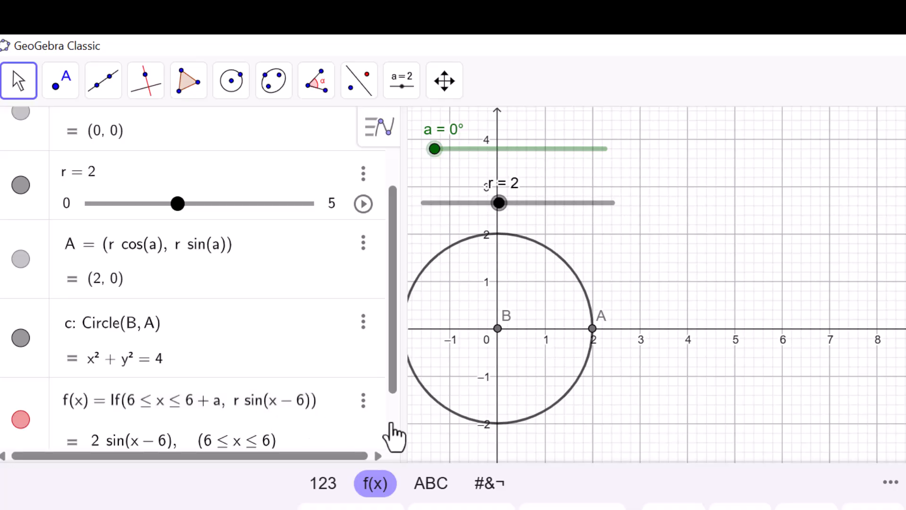
left_click(692, 367)
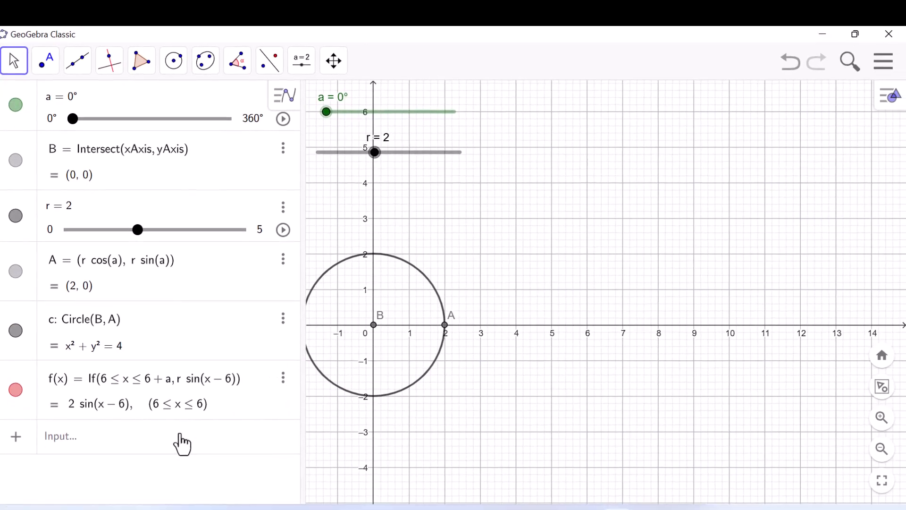
- Start a new function g(x) using the copied expression If(6 ≤ x ≤ 6 + a, r sin(x − 6))
left_click(170, 446)
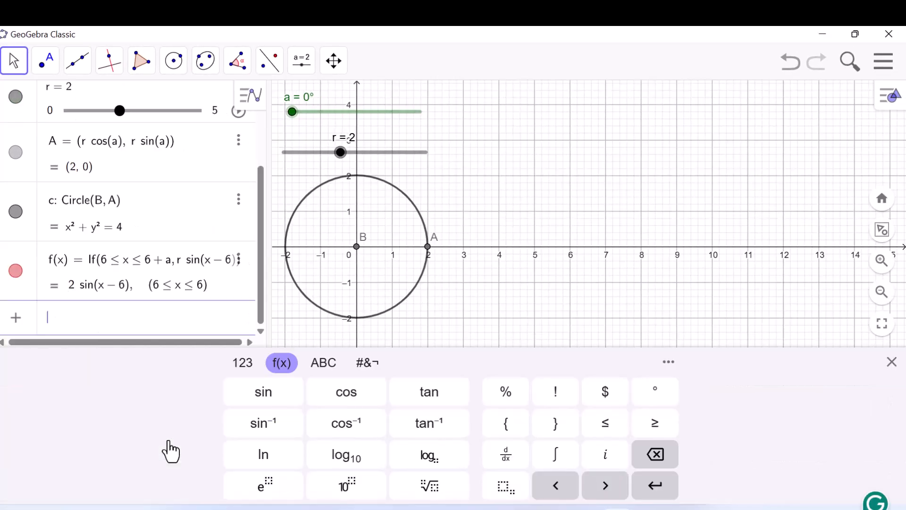
type("g")
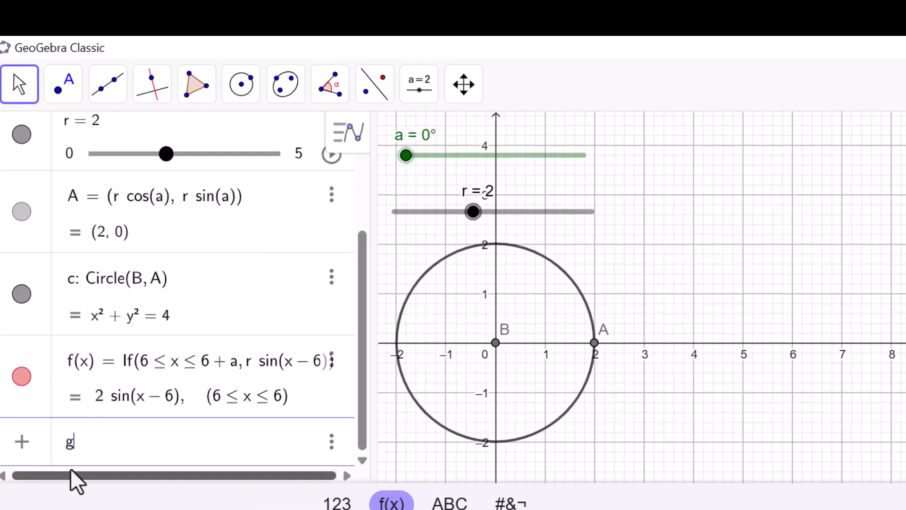
type("(x) ")
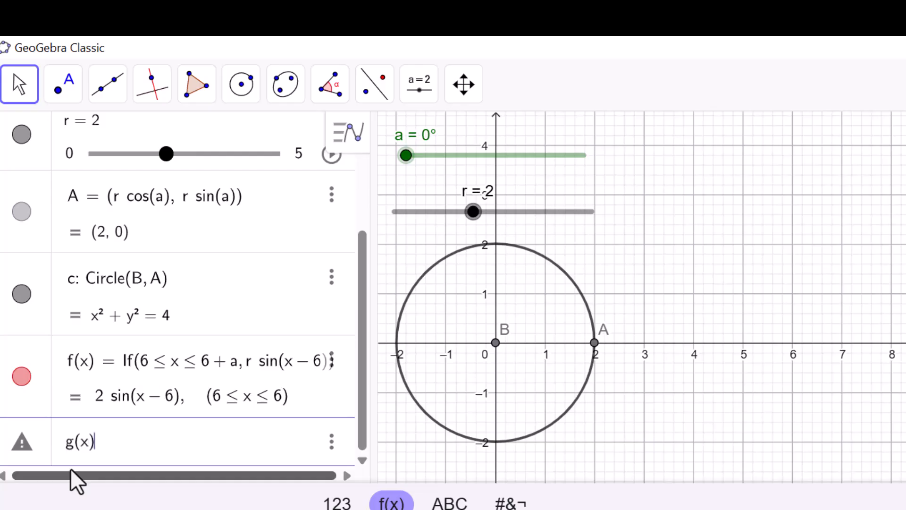
type("=")
key("ctrl+v")
type(")")
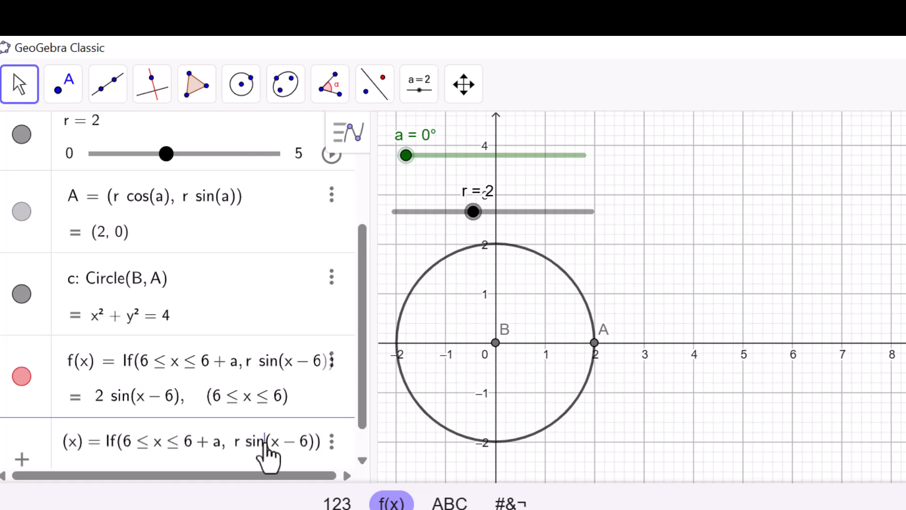
type("cos(")
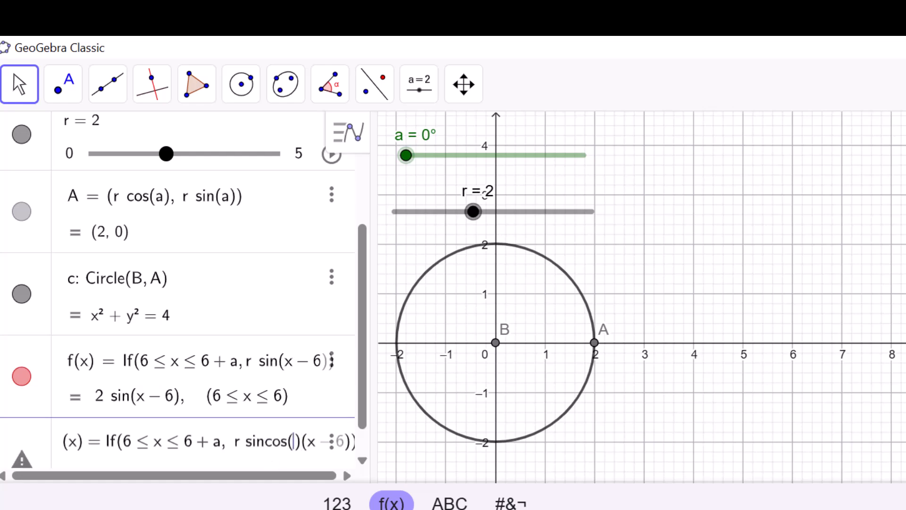
- Replace sin with cos in g's expression and create g(x) = If(6 ≤ x ≤ 6 + a, r cos(x − 6))
key("BackSpace")
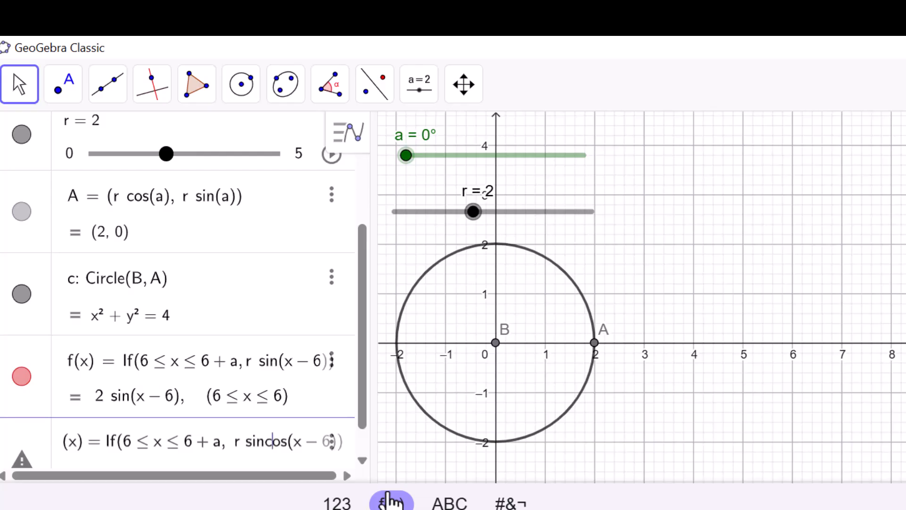
key("BackSpace")
key("BackSpace")
key("BackSpace")
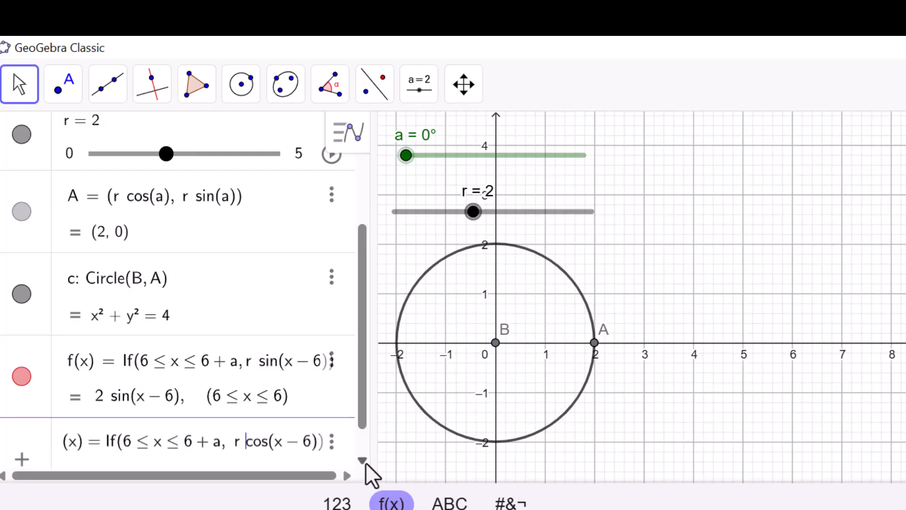
key("Return")
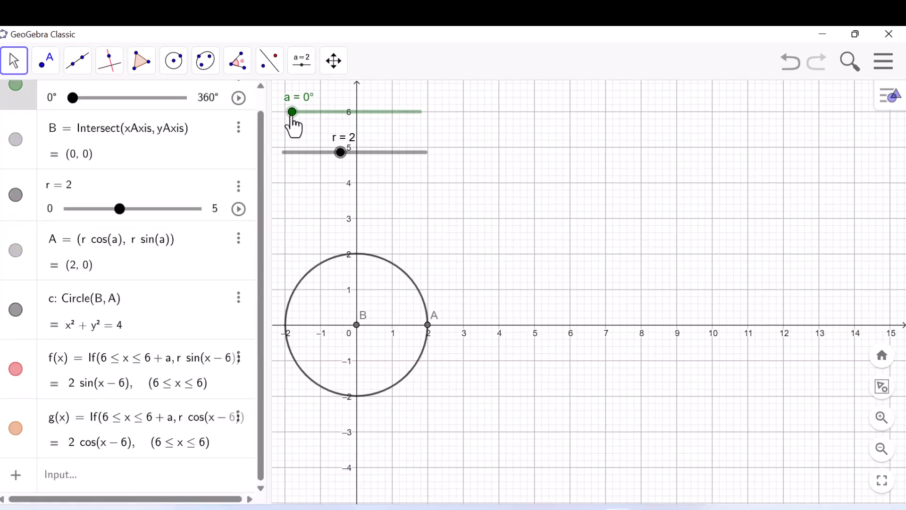
- Move slider a to 86° and colour the cosine curve g blue
left_click_drag(293, 115, 326, 117)
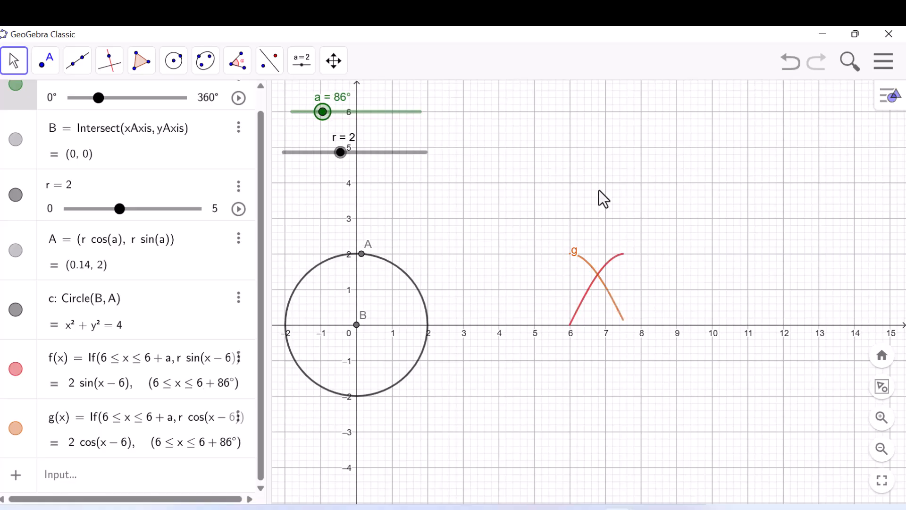
left_click(581, 255)
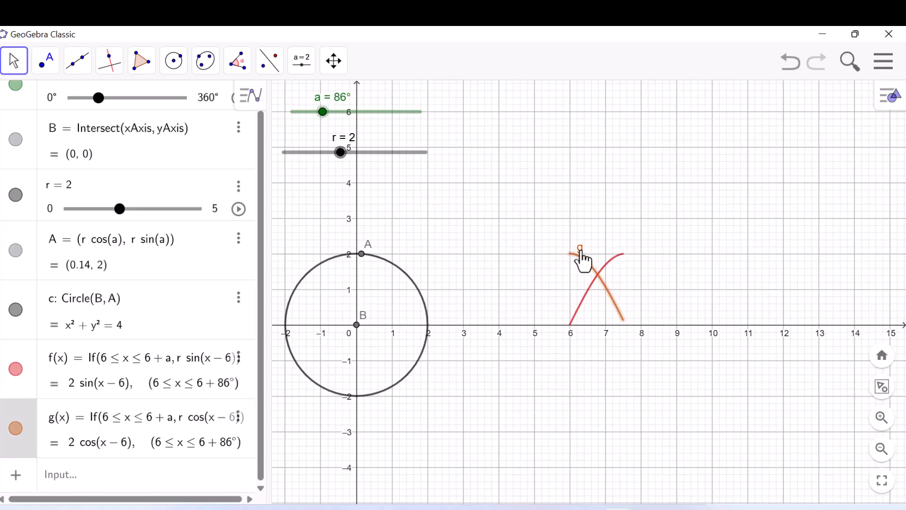
left_click(885, 98)
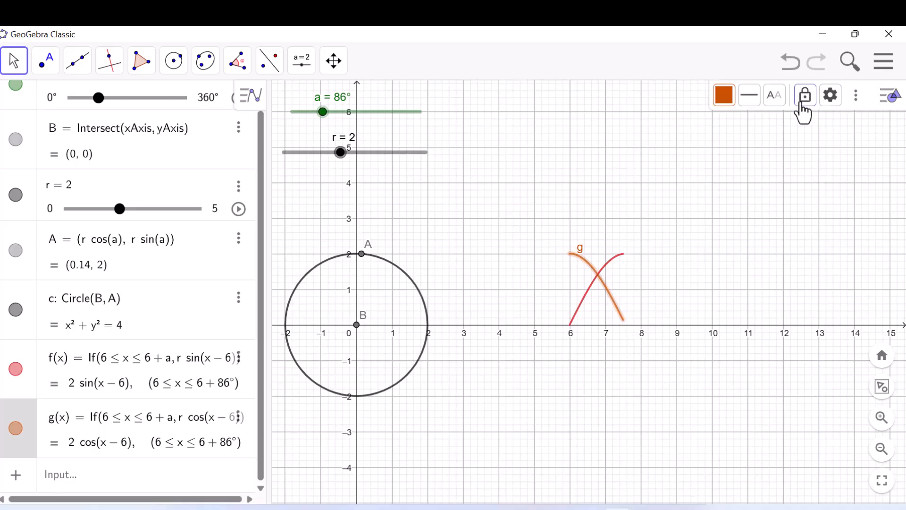
left_click(725, 97)
left_click(751, 129)
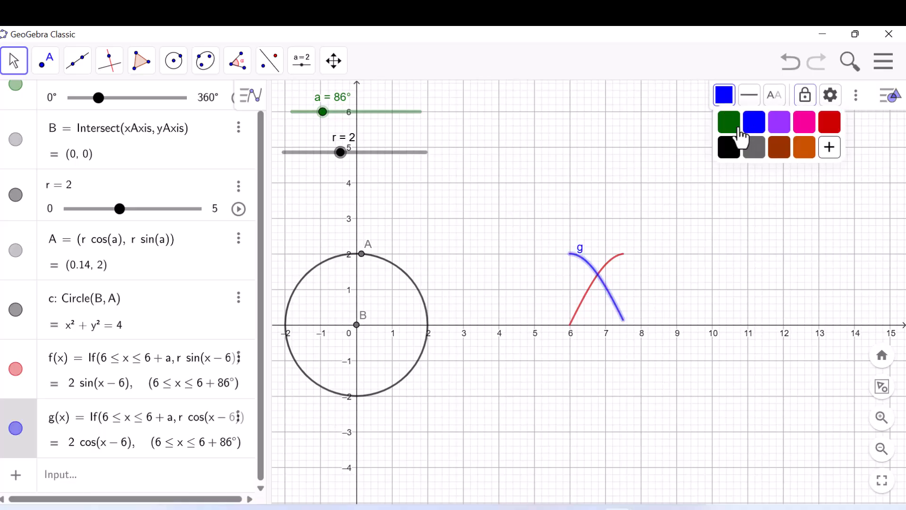
- Hide the label of the cosine curve g and set slider a to 9°
right_click(580, 257)
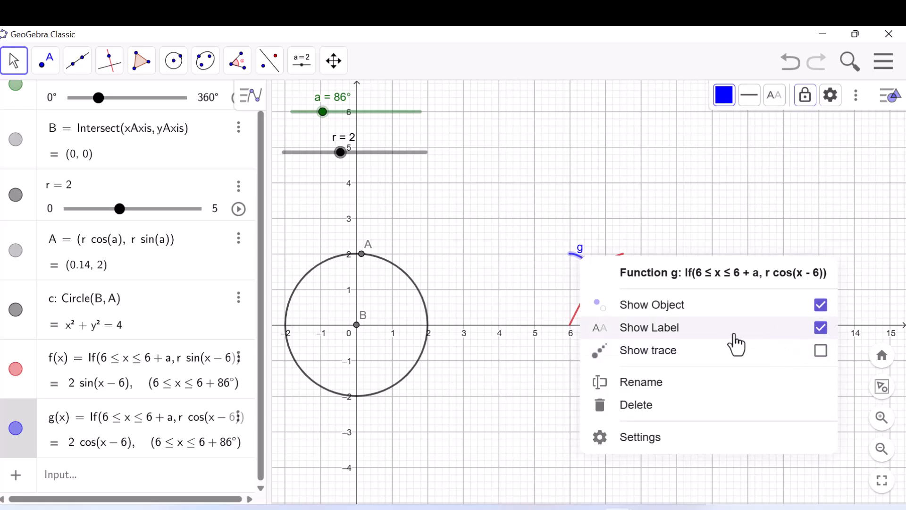
left_click(815, 330)
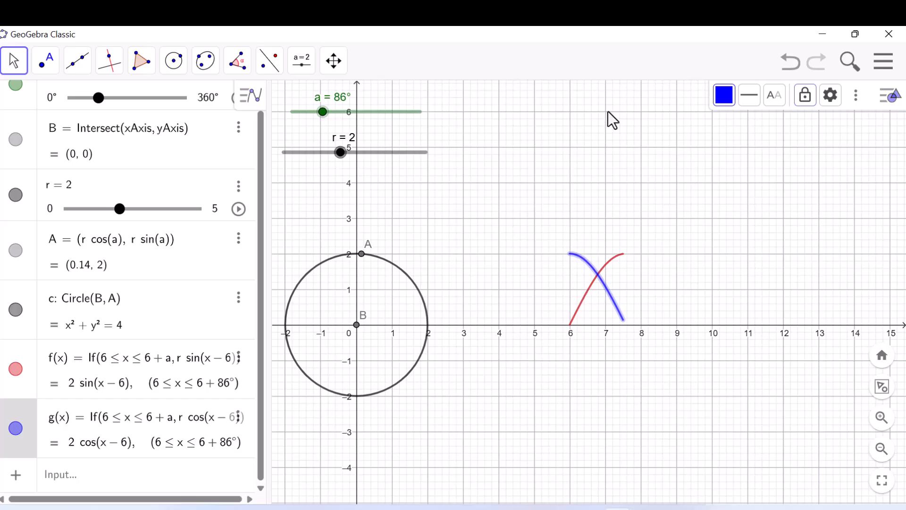
left_click(609, 224)
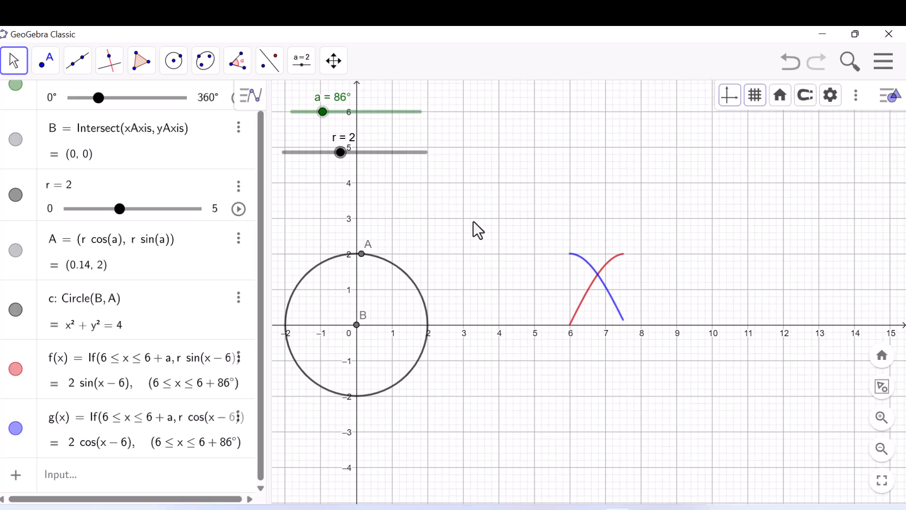
left_click_drag(323, 113, 295, 116)
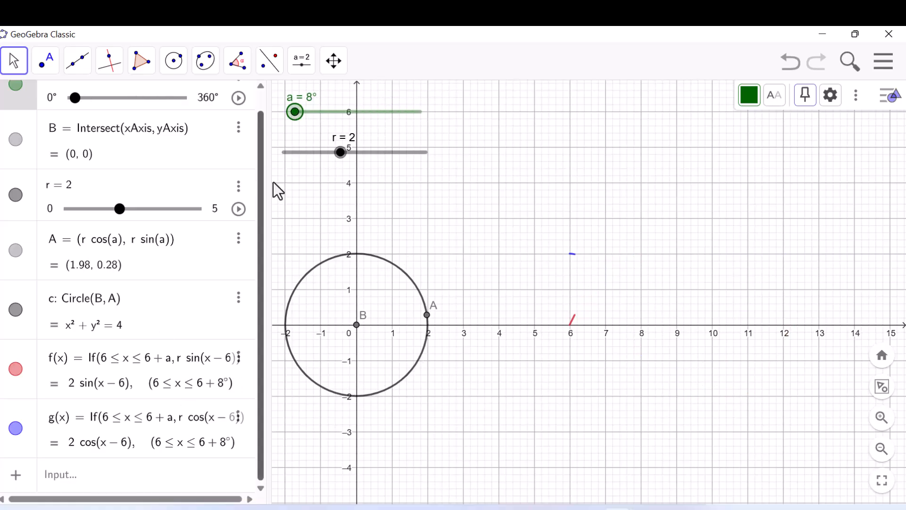
left_click(295, 113)
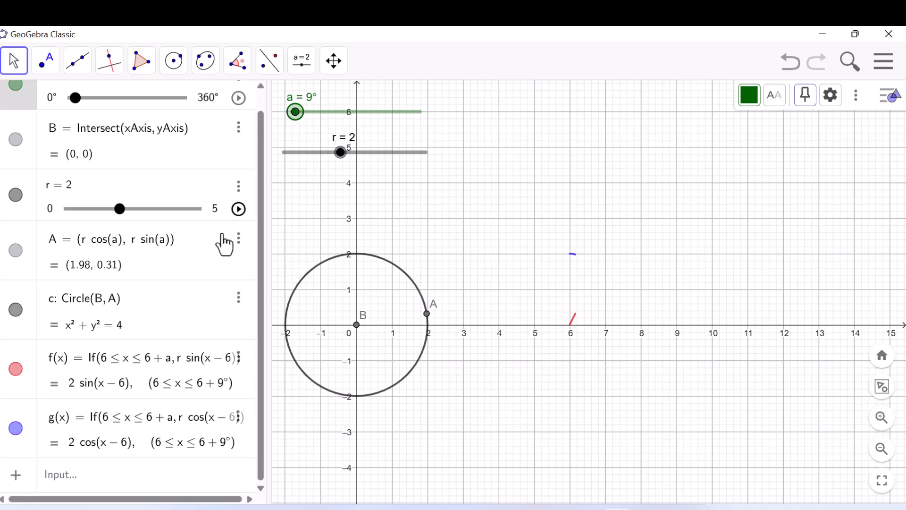
- Add a tangent function from the copied expression with sin replaced by tan: If(6 ≤ x ≤ 6 + a, r tan(x − 6))
left_click(100, 477)
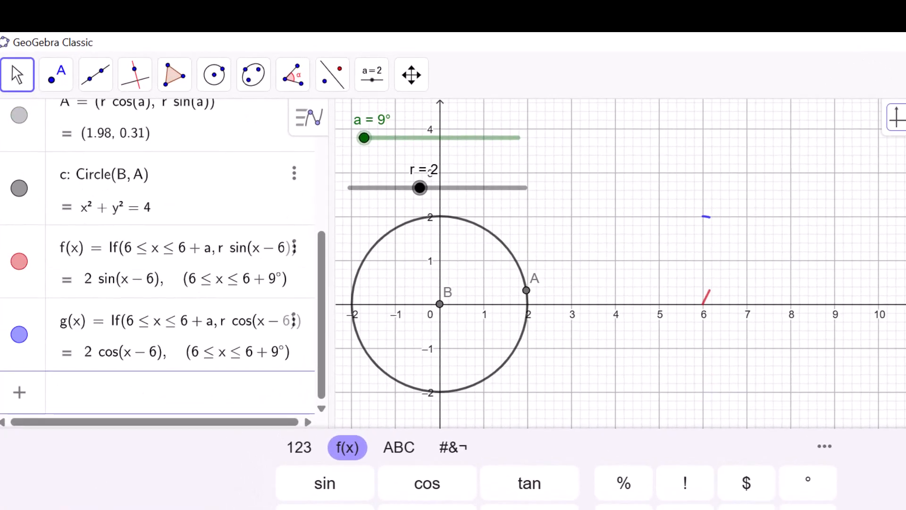
type("If(6 ≤ x ≤ 6 + a, r sin(x − 6))")
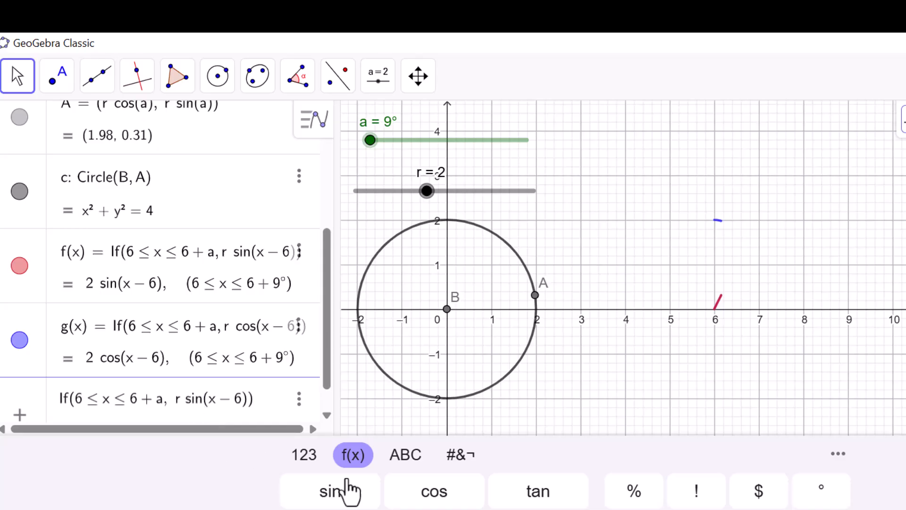
left_click(543, 501)
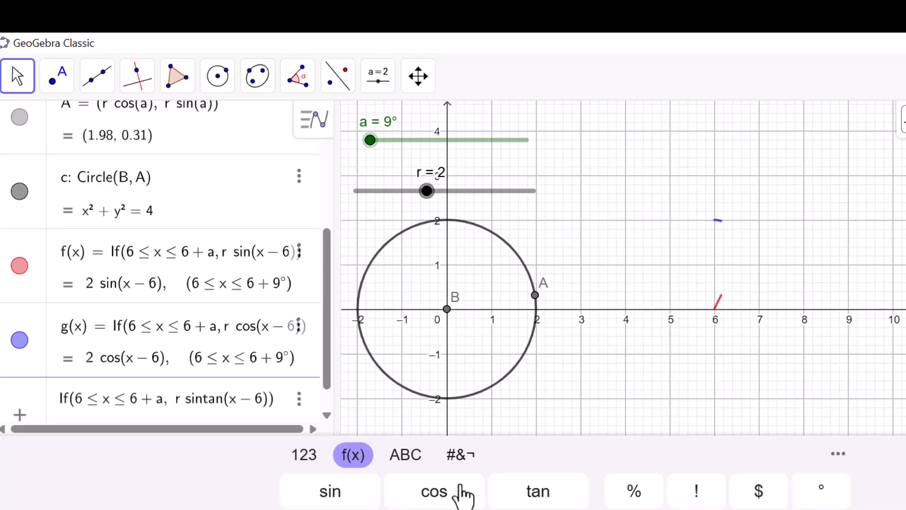
key("BackSpace")
key("BackSpace")
key("BackSpace")
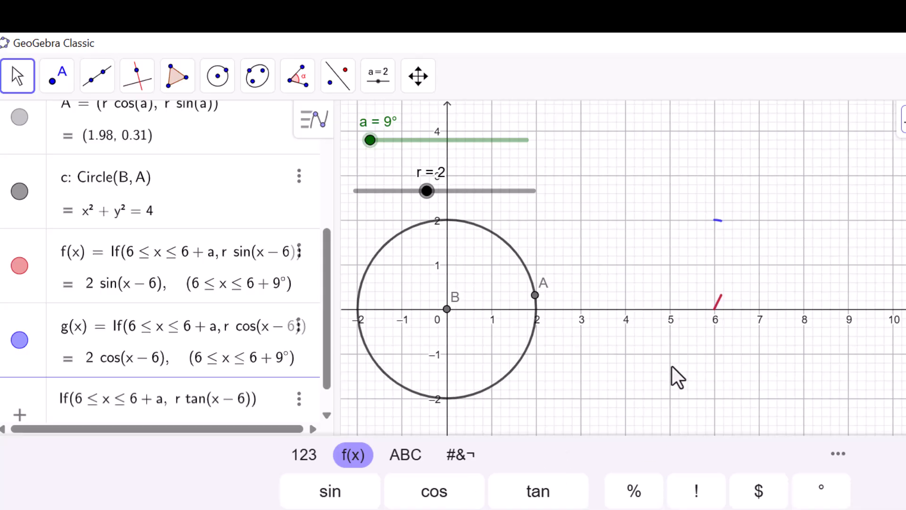
key("Return")
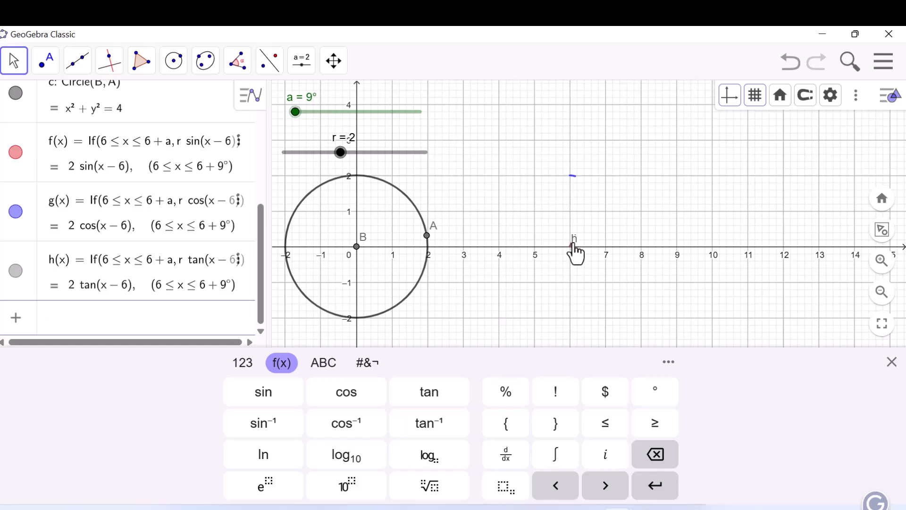
left_click(621, 215)
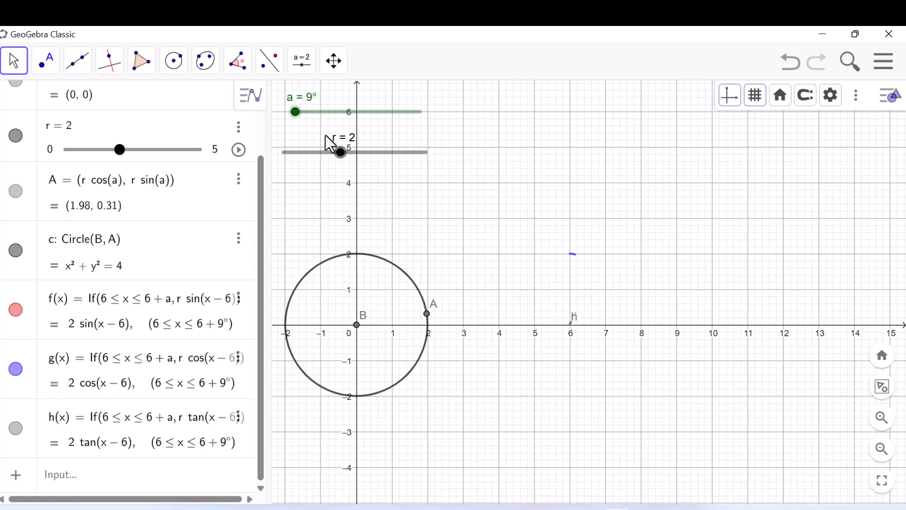
- Sweep slider a to 146°, 266° and back to 0° to watch the sine, cosine and tangent curves being traced
left_click_drag(296, 119, 365, 121)
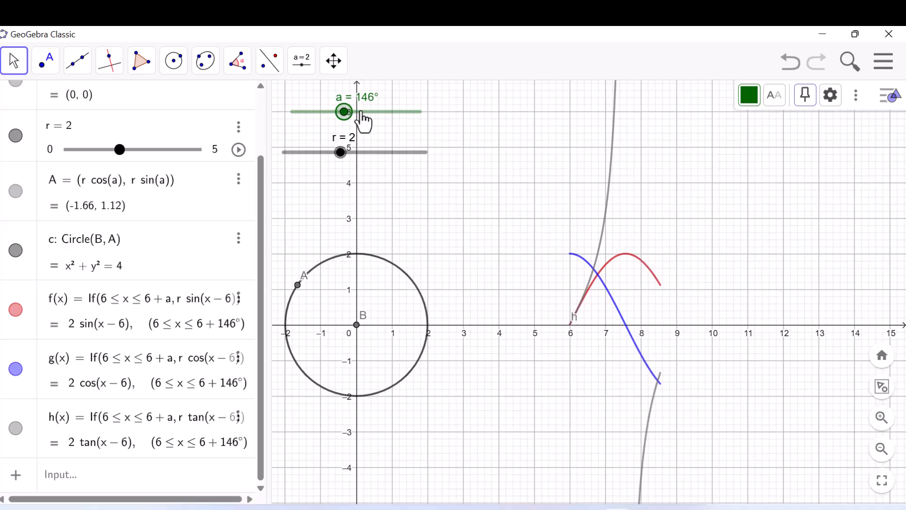
left_click_drag(366, 113, 388, 115)
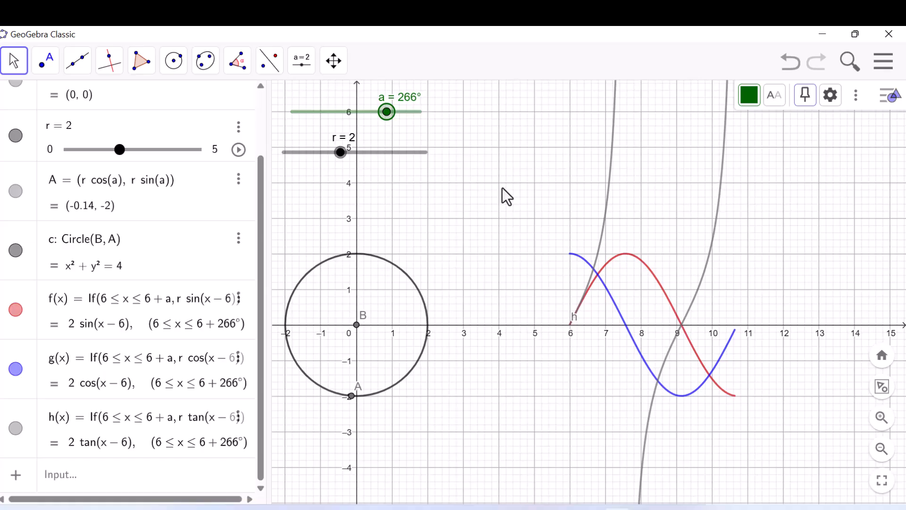
left_click_drag(388, 113, 292, 113)
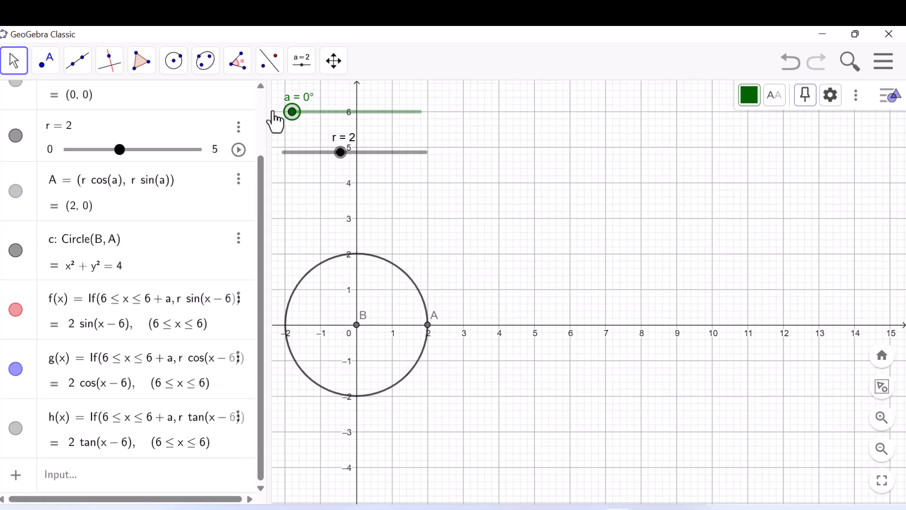
- Set slider a to 160° and hide the label of the tangent curve h
left_click(348, 112)
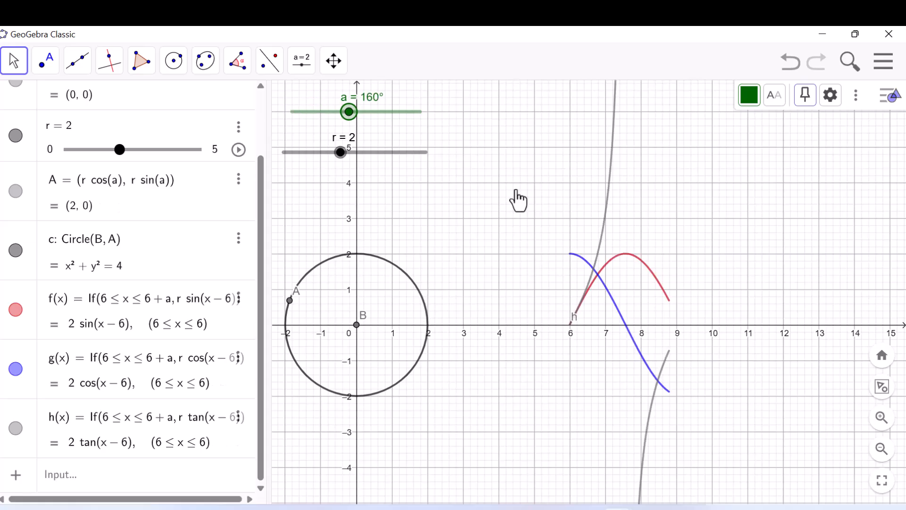
right_click(608, 185)
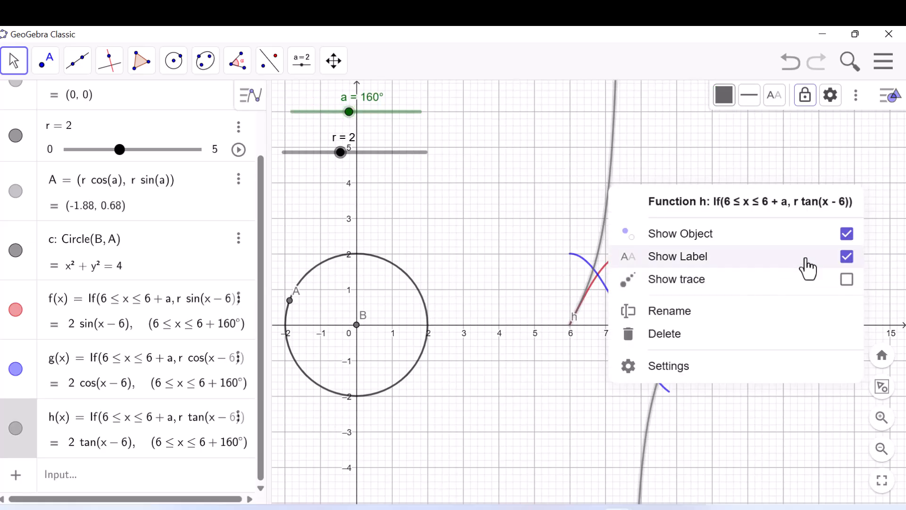
left_click(847, 258)
left_click(650, 184)
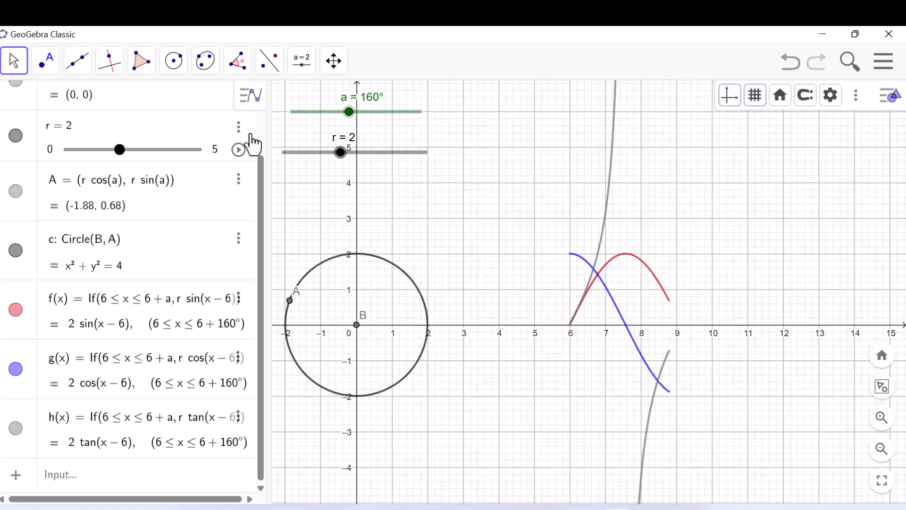
- Close the Algebra view so that the graphics view fills the whole window
left_click(245, 95)
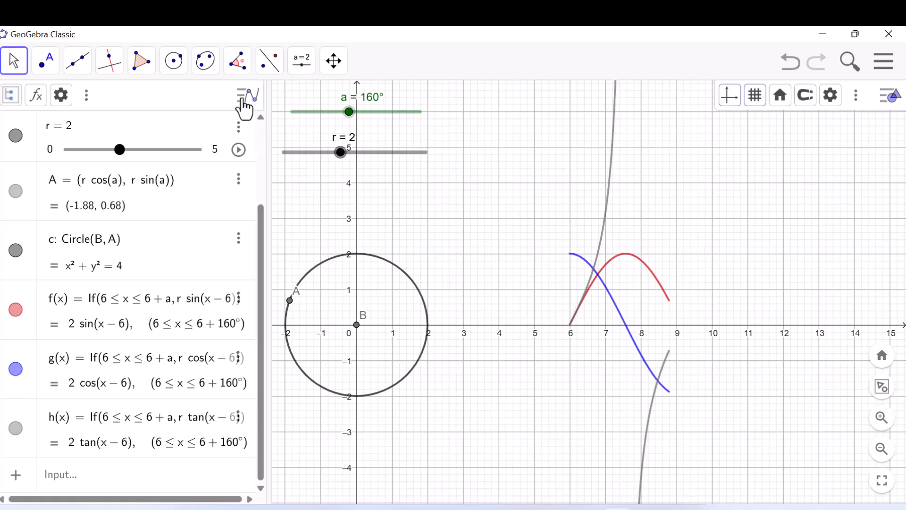
left_click(86, 94)
left_click(105, 124)
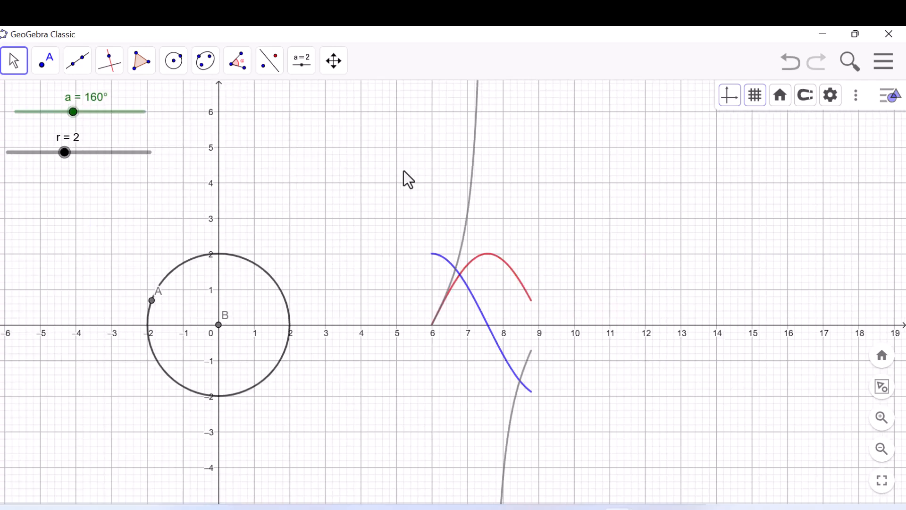
- Hide the coordinate axes of the graphics view and show them again
right_click(360, 145)
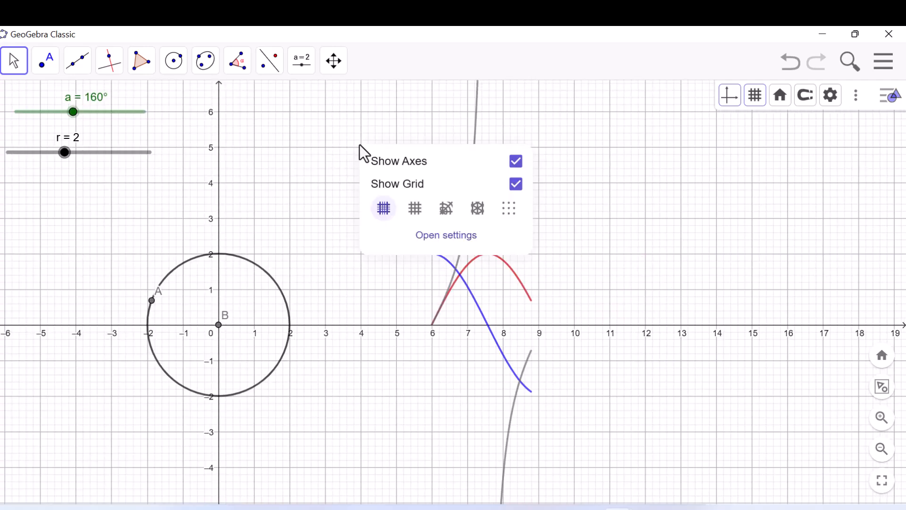
left_click(515, 162)
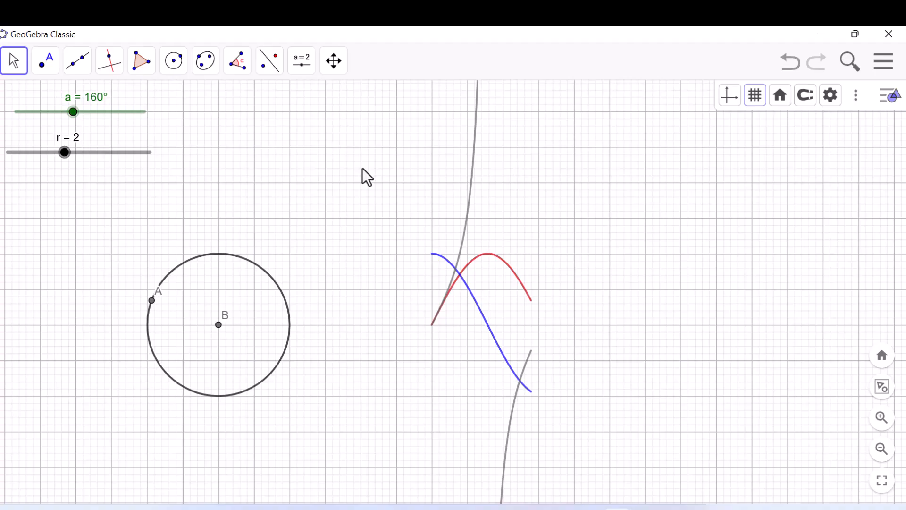
right_click(314, 170)
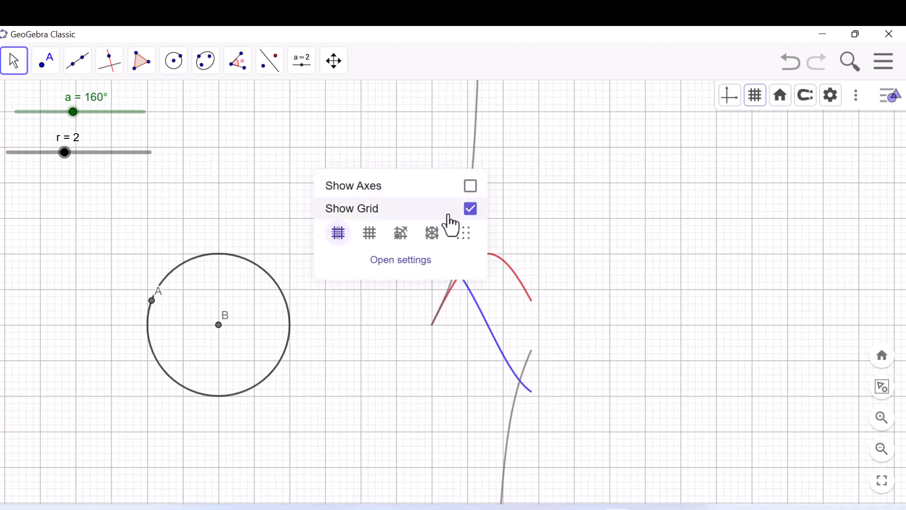
left_click(471, 185)
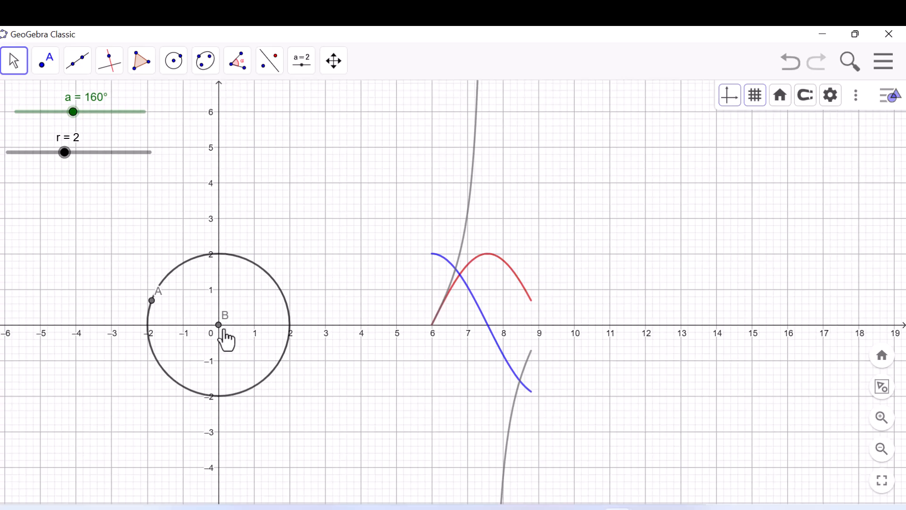
- Bring slider a down to 1° and raise it to 55° to trace the start of the three curves
left_click(152, 300)
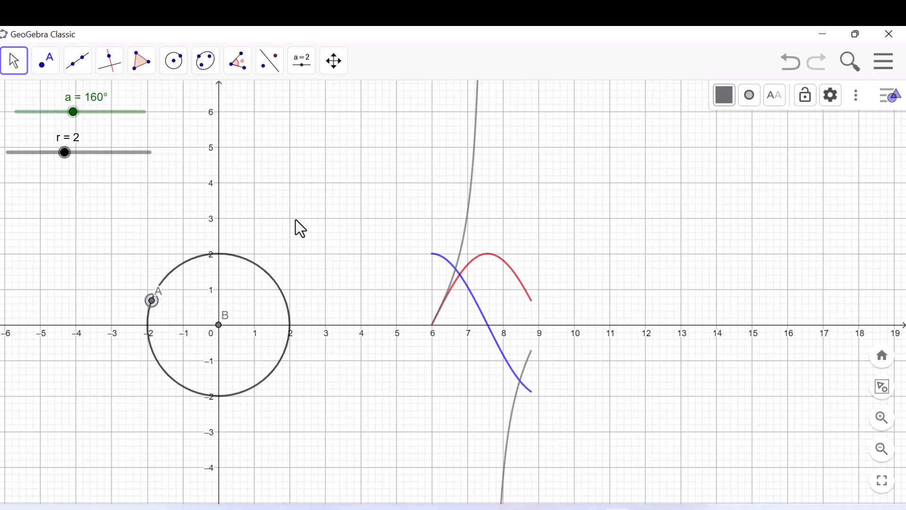
left_click(330, 255)
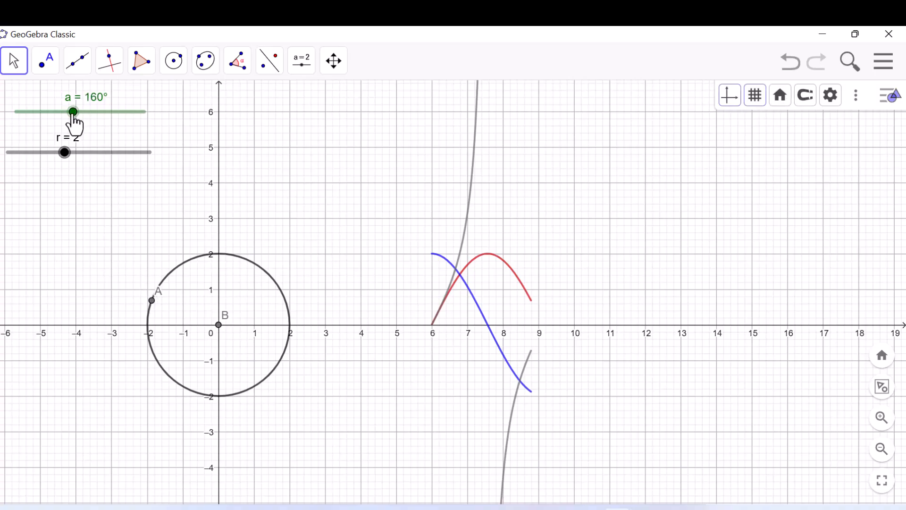
left_click_drag(72, 113, 48, 152)
left_click(9, 102)
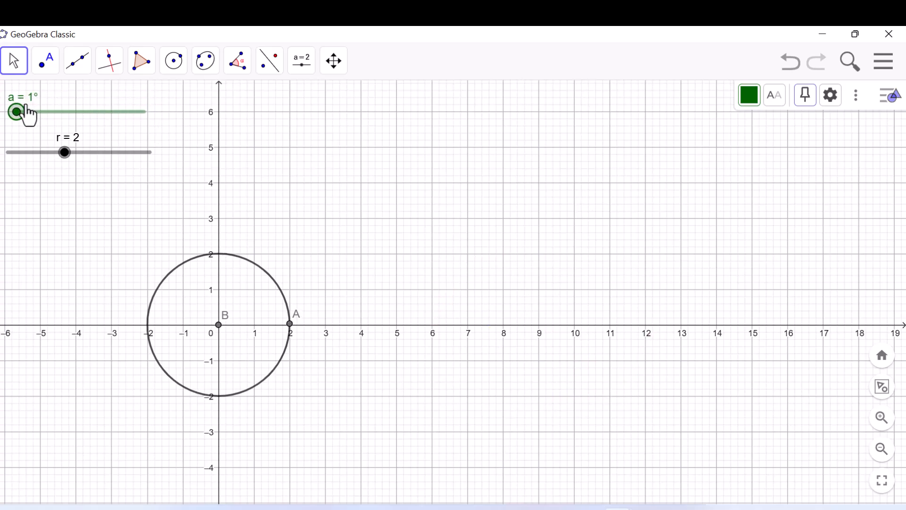
left_click_drag(17, 112, 36, 112)
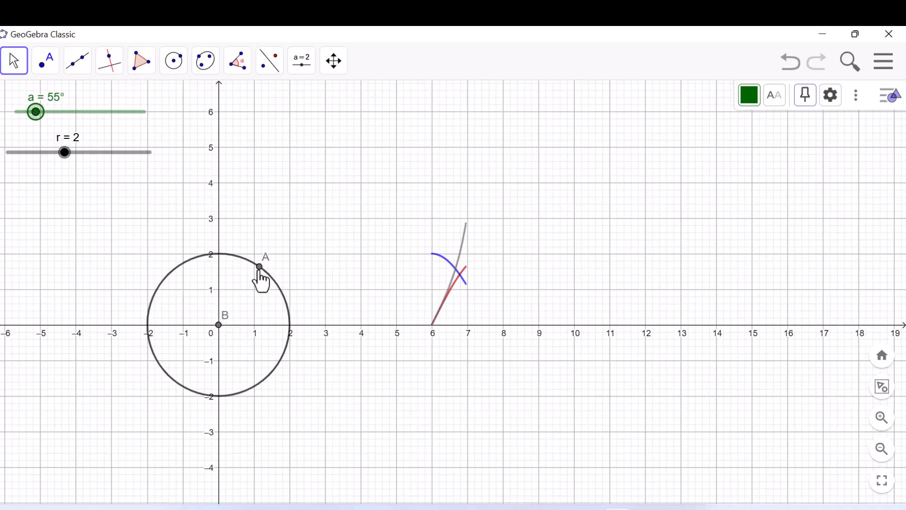
- Move the label of centre point B below the x-axis, and set slider r to 3 and slider a to 138°
left_click_drag(224, 315, 212, 346)
left_click_drag(65, 152, 92, 153)
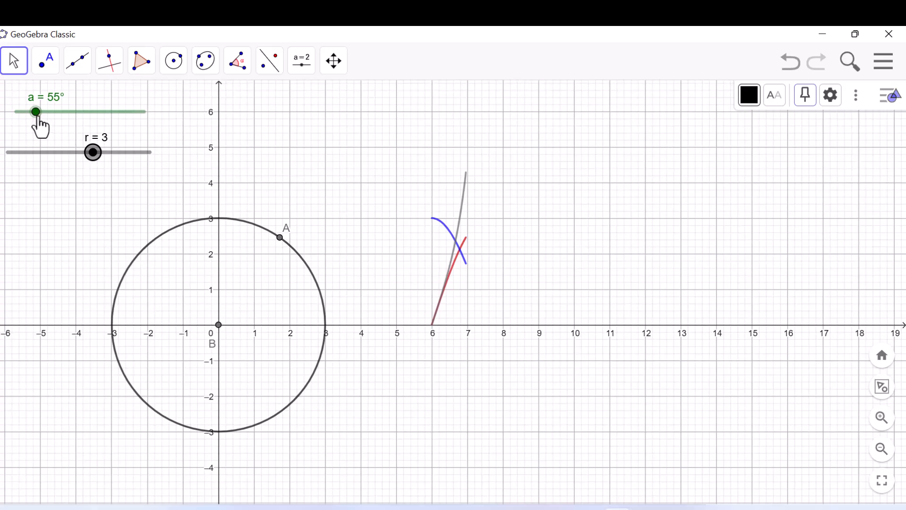
left_click_drag(37, 112, 65, 112)
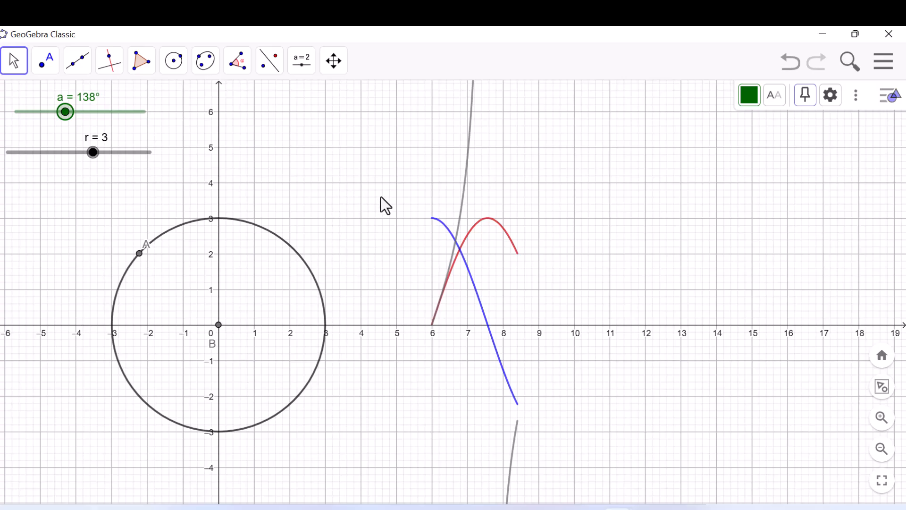
- Add a check box captioned Sin(x) above the circle that shows or hides the sine function f
left_click(307, 66)
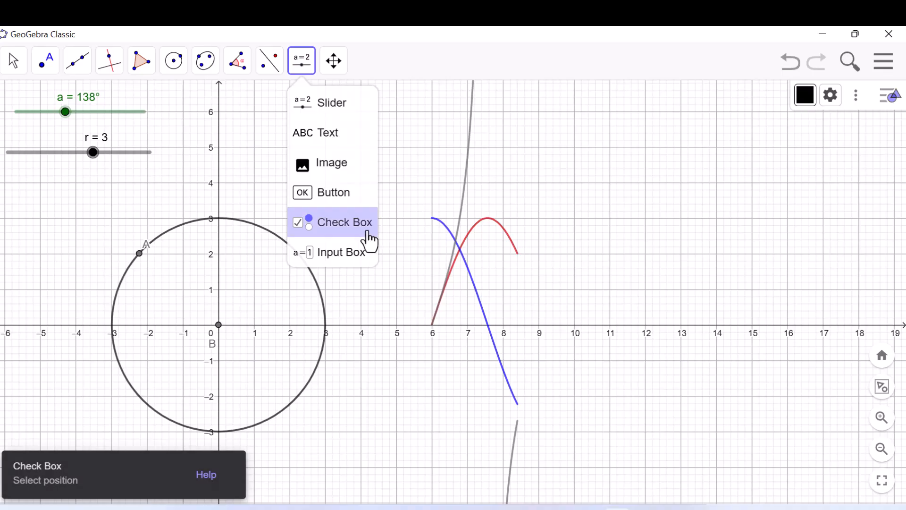
left_click(348, 234)
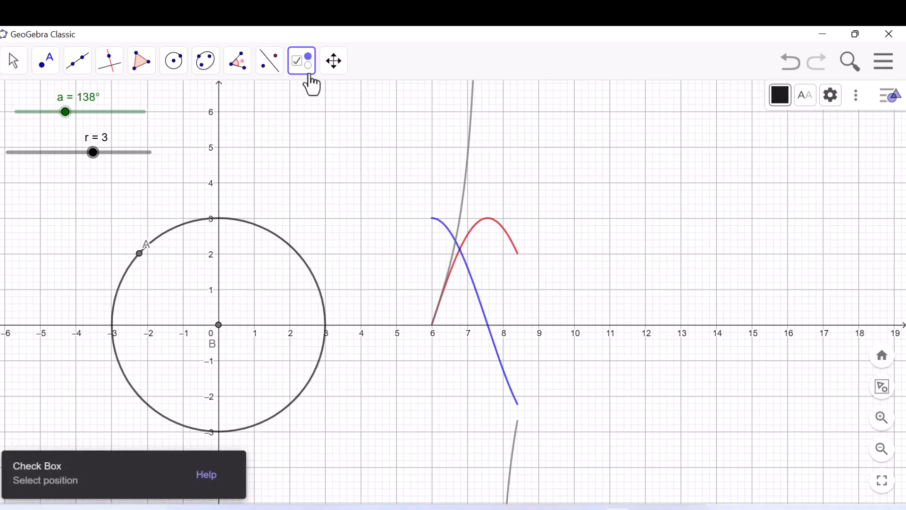
left_click(322, 108)
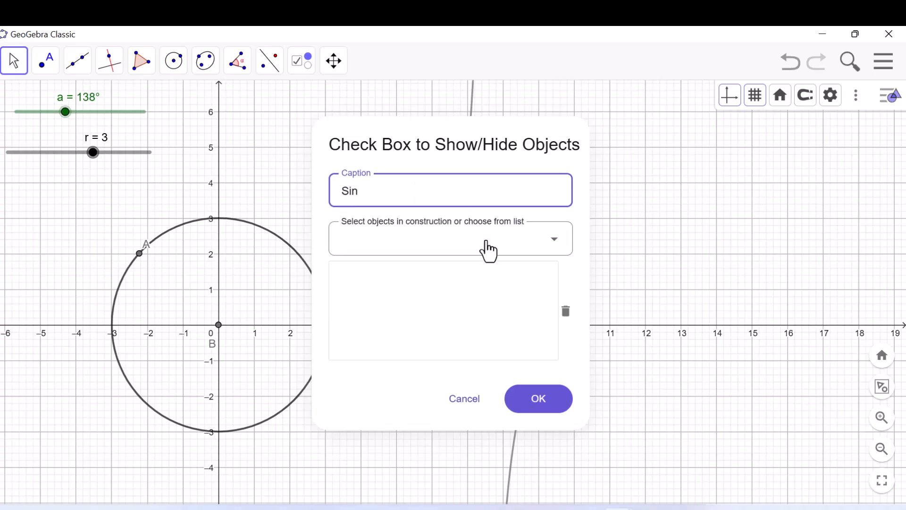
left_click(553, 251)
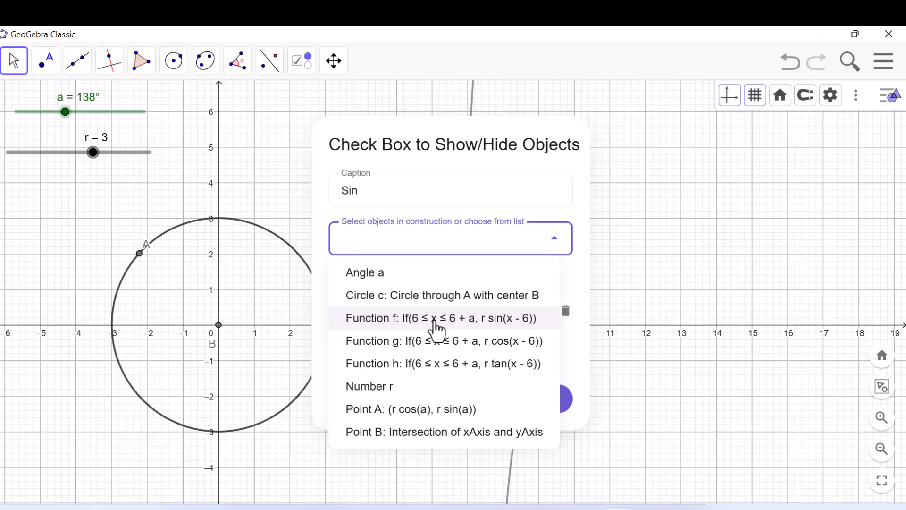
left_click(376, 187)
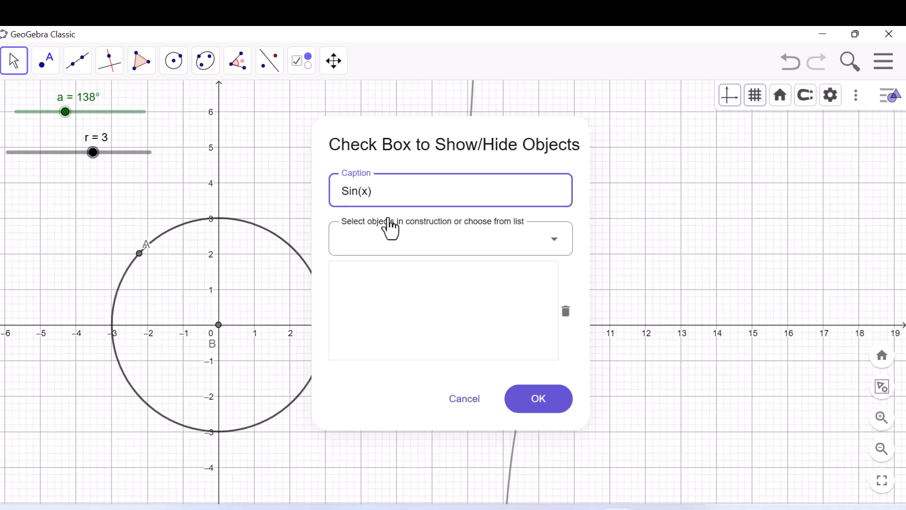
left_click(559, 240)
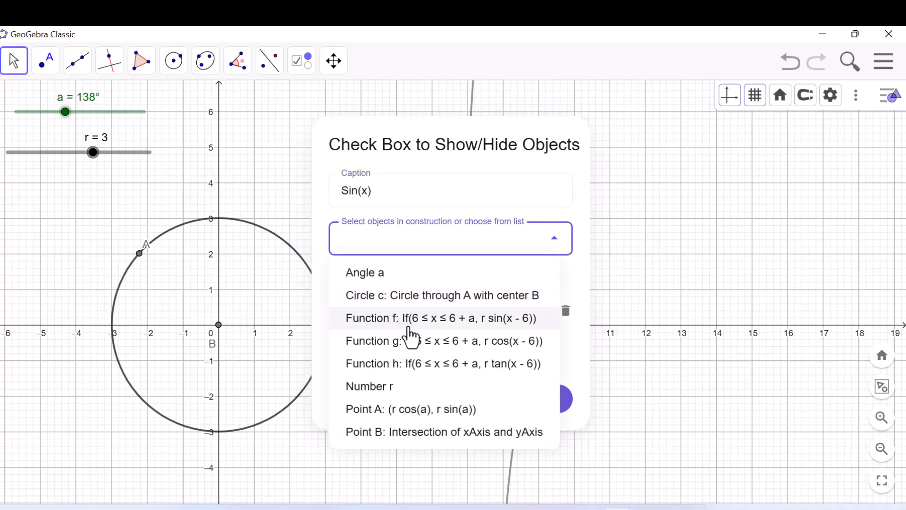
left_click(413, 324)
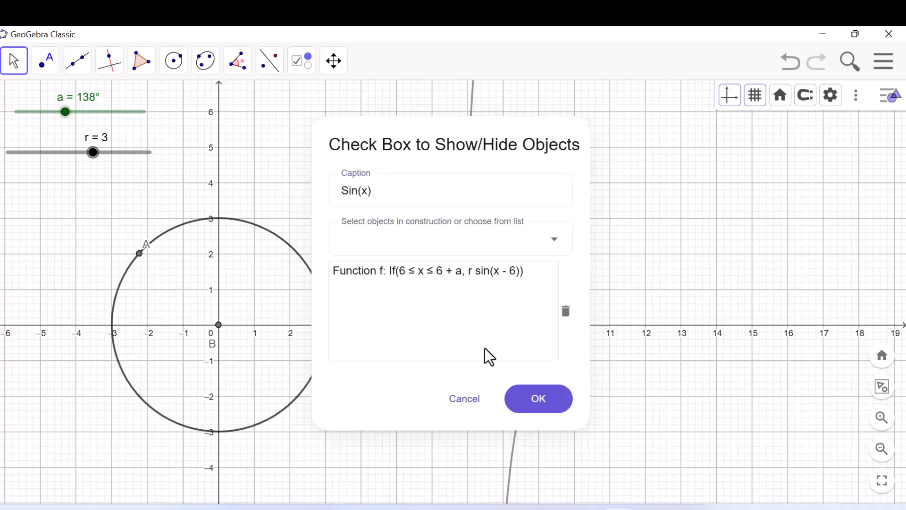
left_click(539, 408)
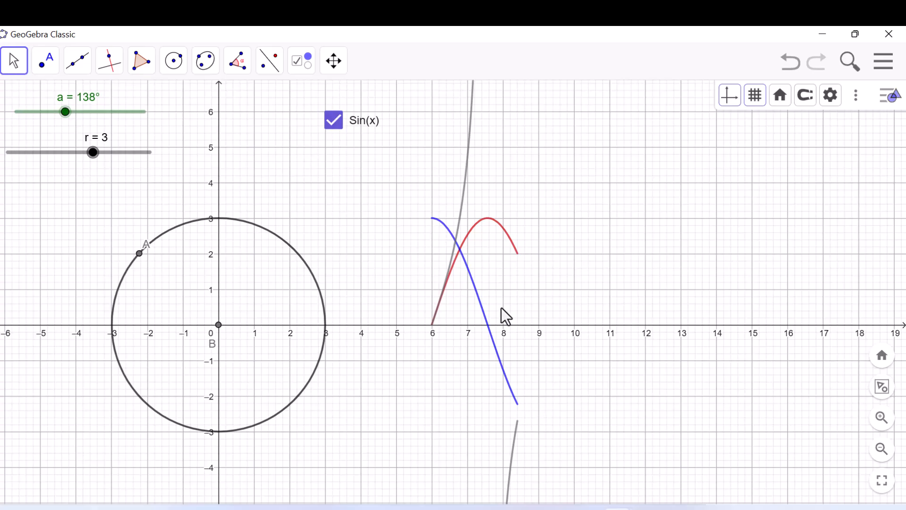
- Toggle the Sin(x) check box several times, leave it unchecked, and move it next to the y-axis, level with slider a
left_click(340, 130)
left_click(340, 130)
left_click(339, 130)
left_click(339, 130)
left_click(340, 130)
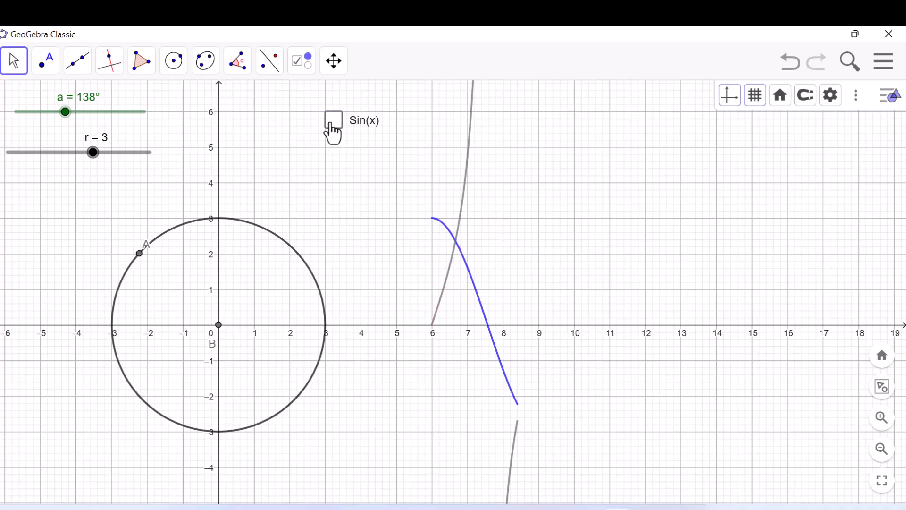
left_click_drag(344, 122, 254, 105)
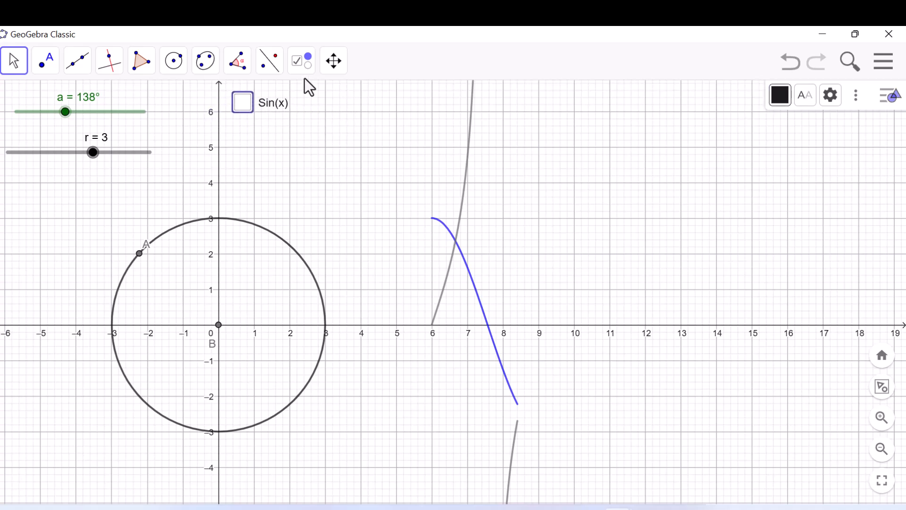
- Add a check box captioned Cos(x) below the Sin(x) one that shows or hides the cosine function g
left_click(300, 62)
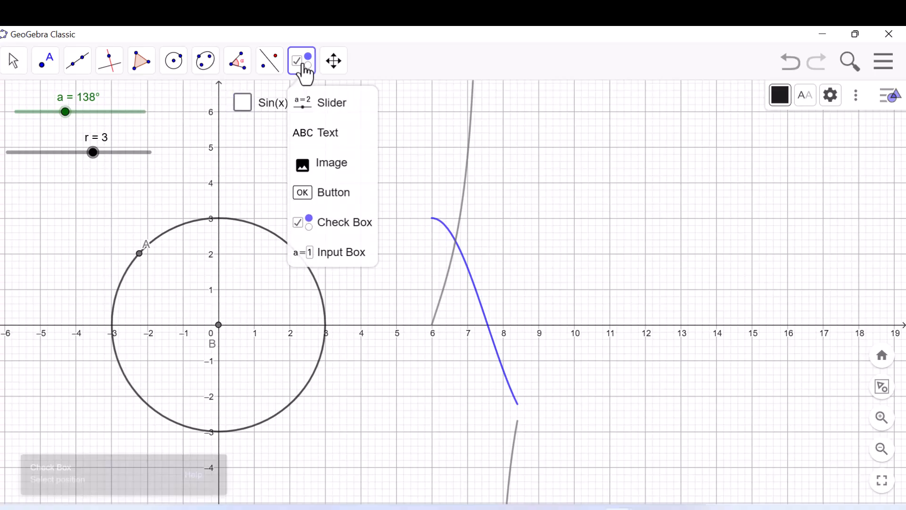
left_click(340, 223)
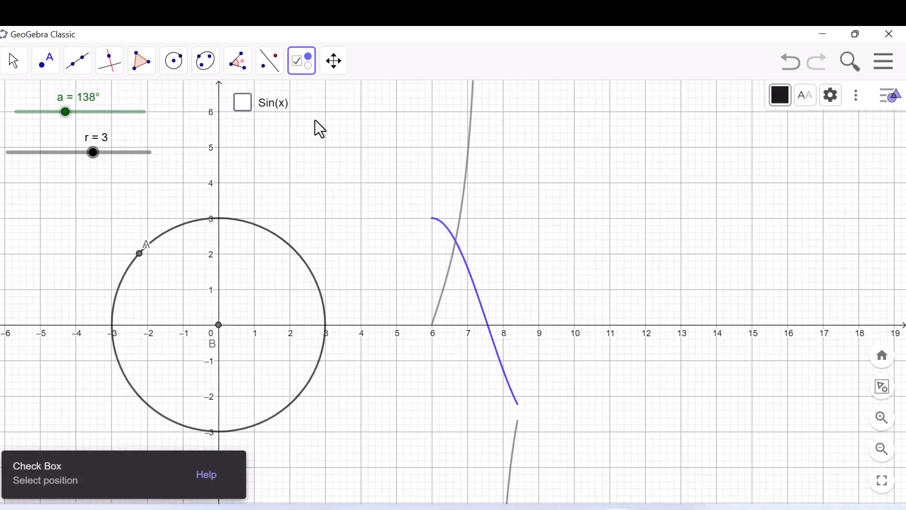
left_click(315, 152)
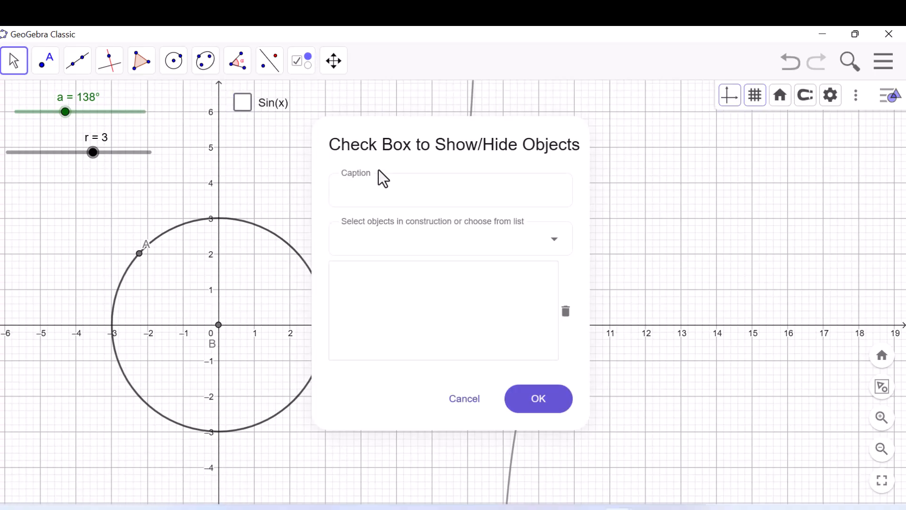
left_click(381, 192)
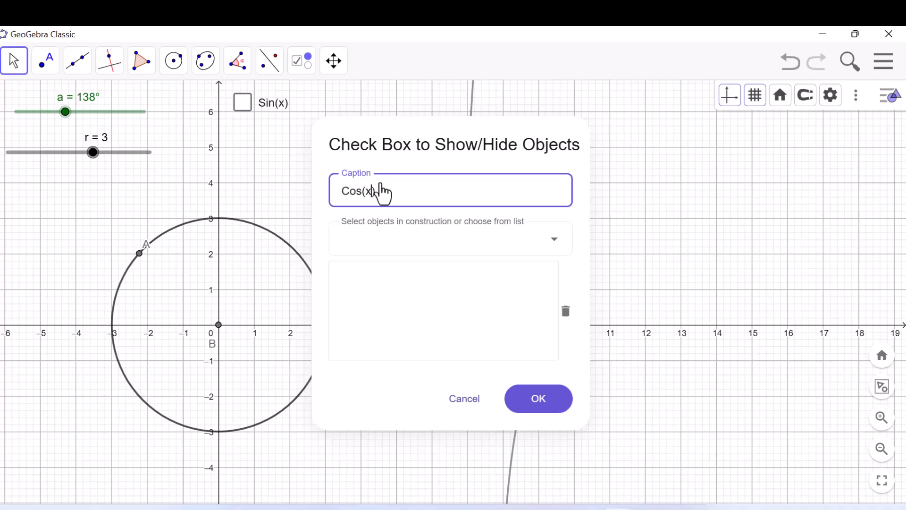
left_click(557, 243)
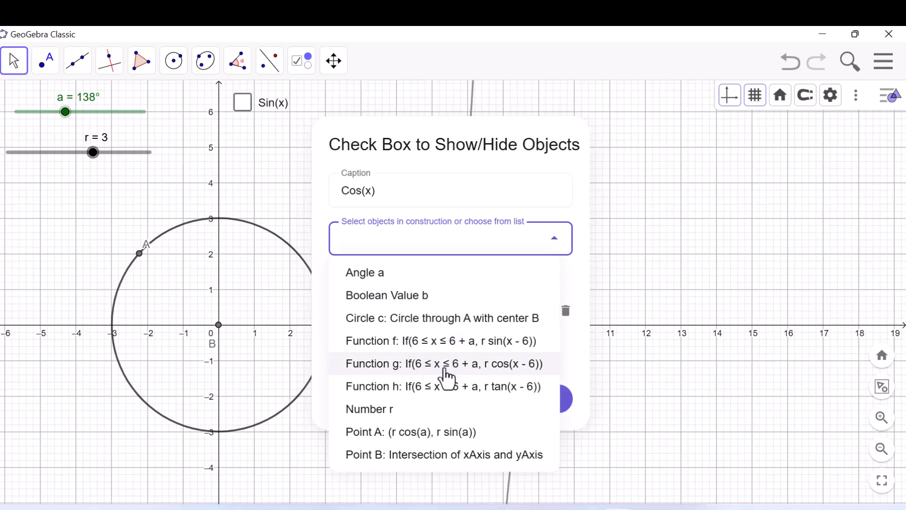
left_click(445, 376)
left_click(522, 407)
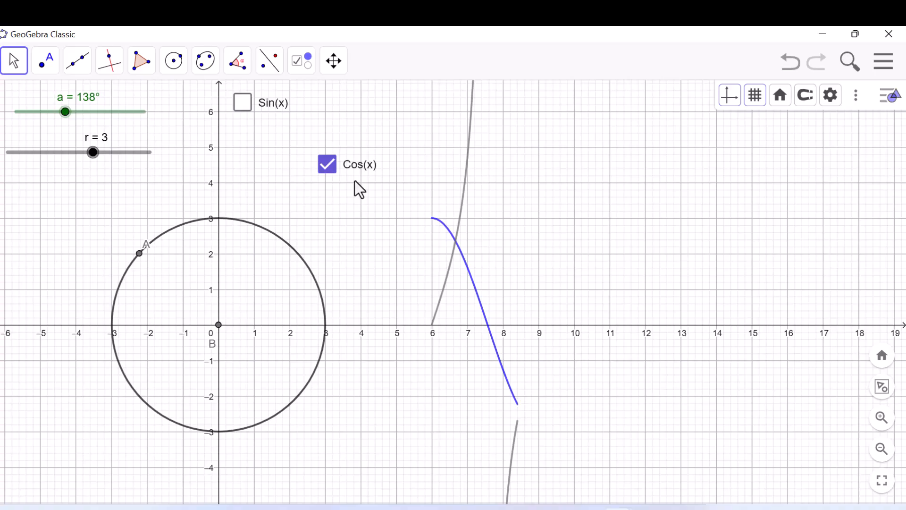
- Add a check box captioned Tan(x) above the Cos(x) one that shows or hides the tangent function h
left_click(300, 62)
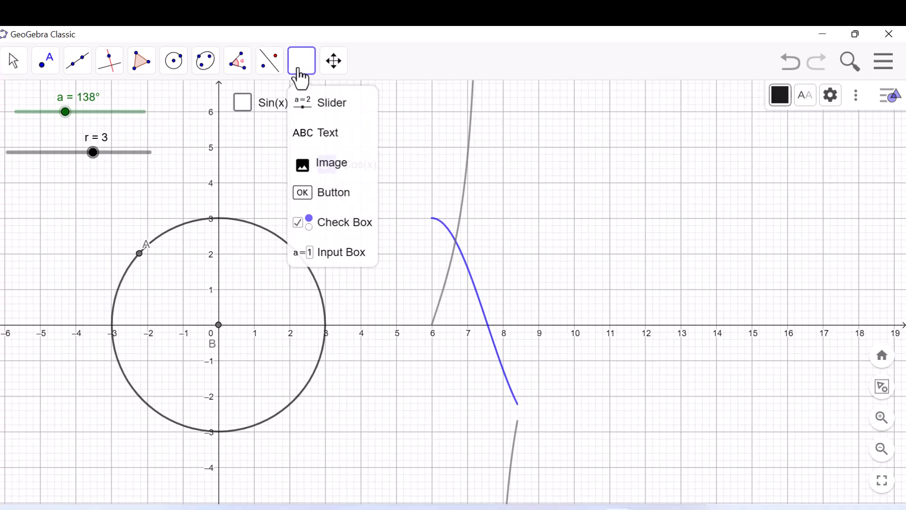
left_click(350, 123)
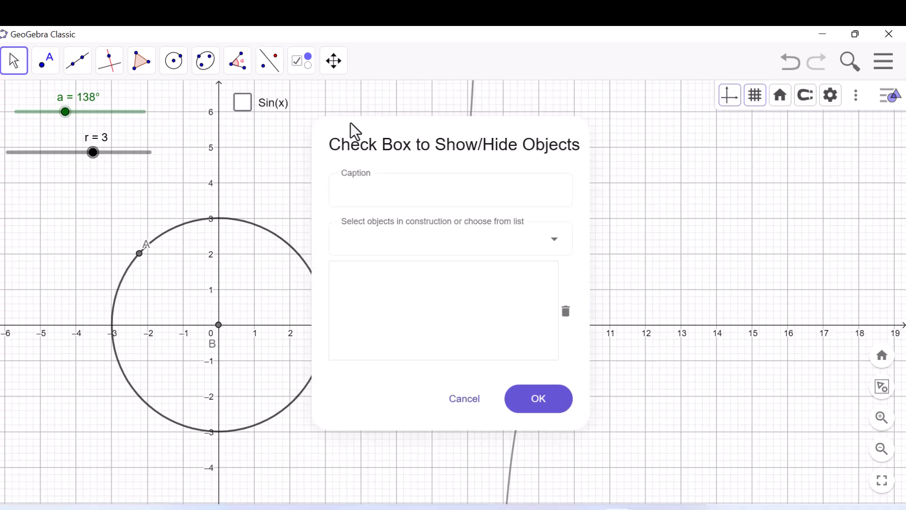
left_click(399, 188)
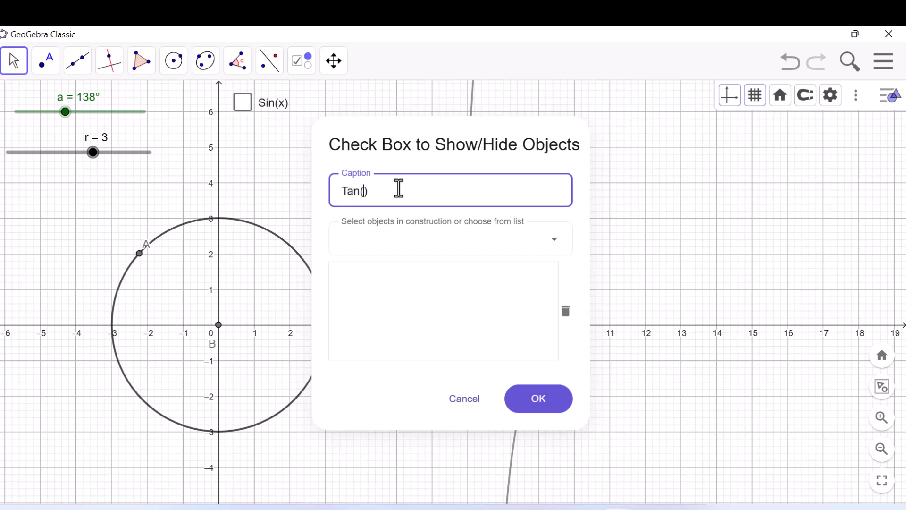
type("Tan(x")
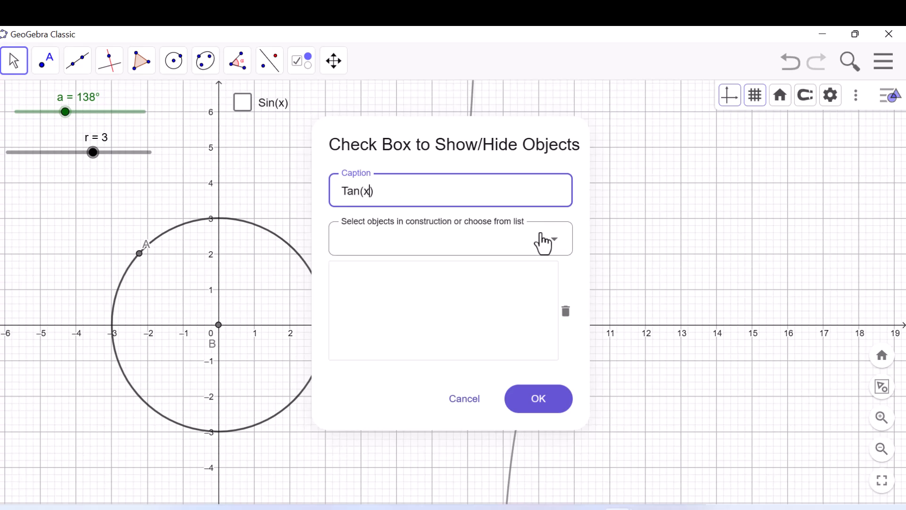
left_click(541, 239)
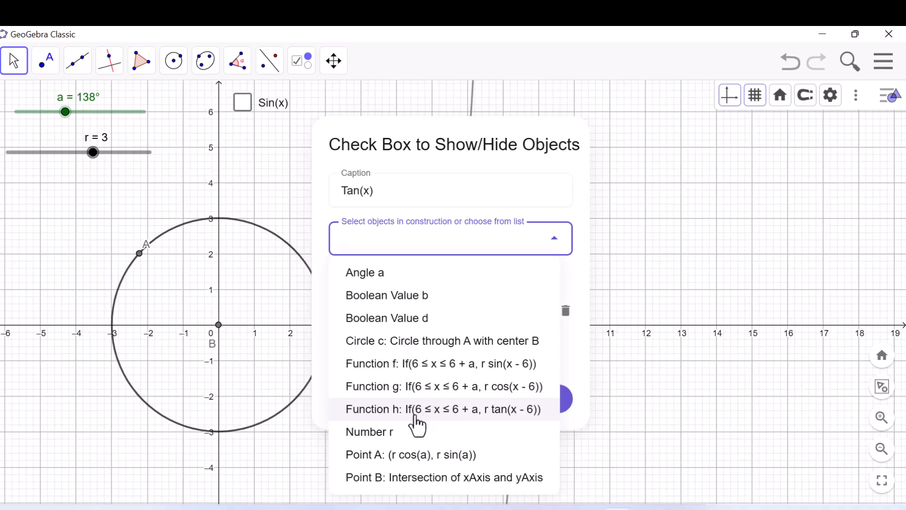
left_click(423, 415)
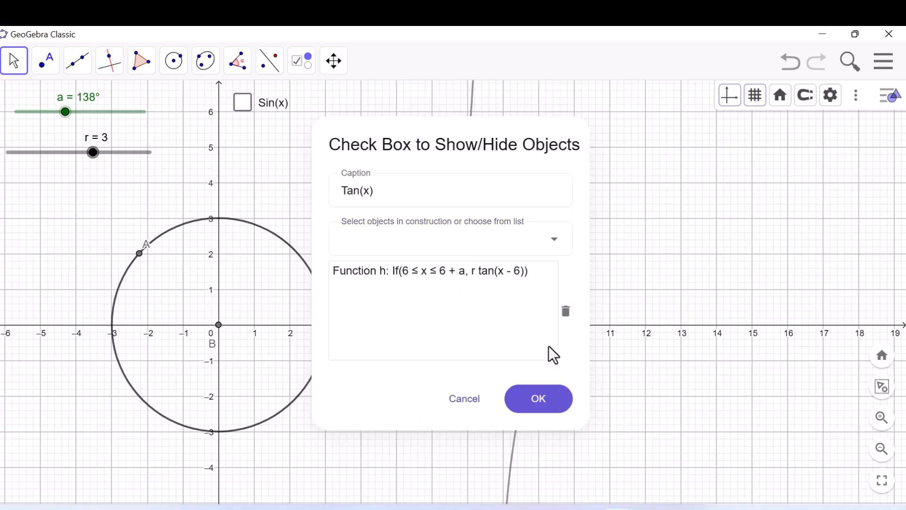
left_click(538, 400)
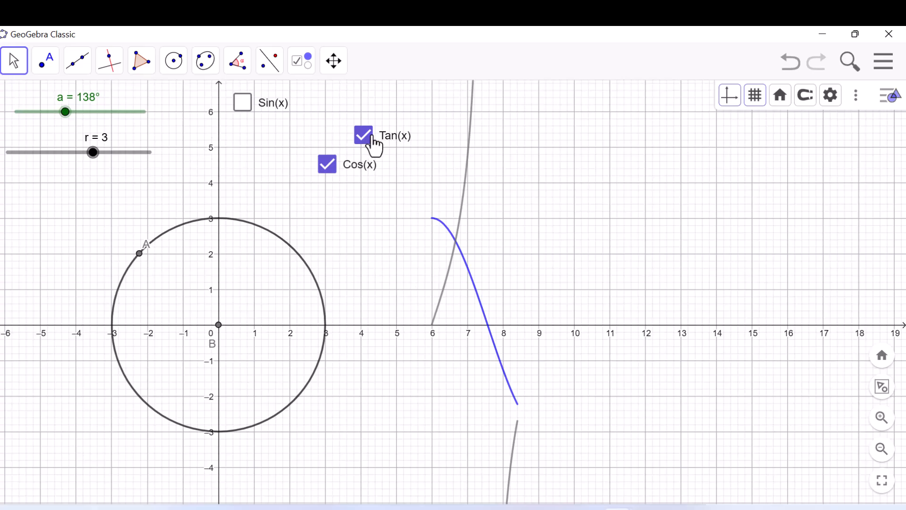
- Stack the Cos(x) and Tan(x) check boxes in order directly below Sin(x), and uncheck both of them
left_click_drag(372, 137, 252, 160)
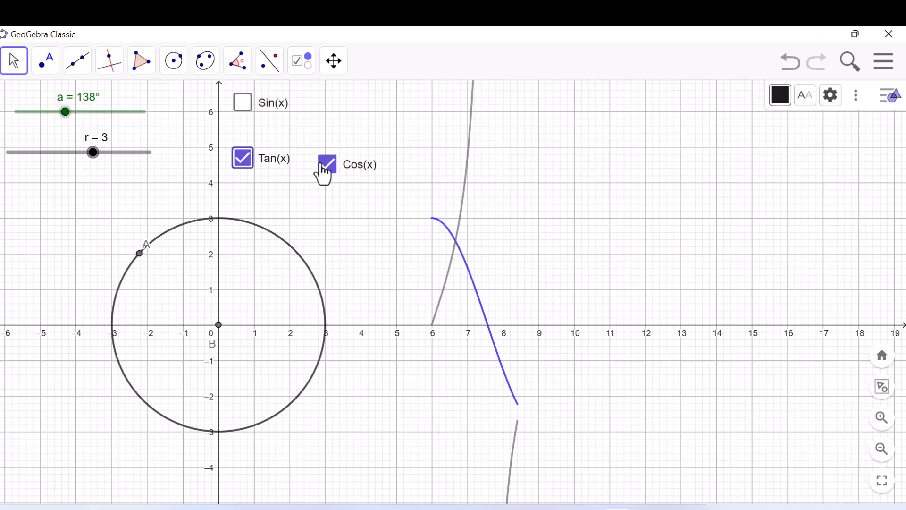
left_click_drag(323, 173, 240, 138)
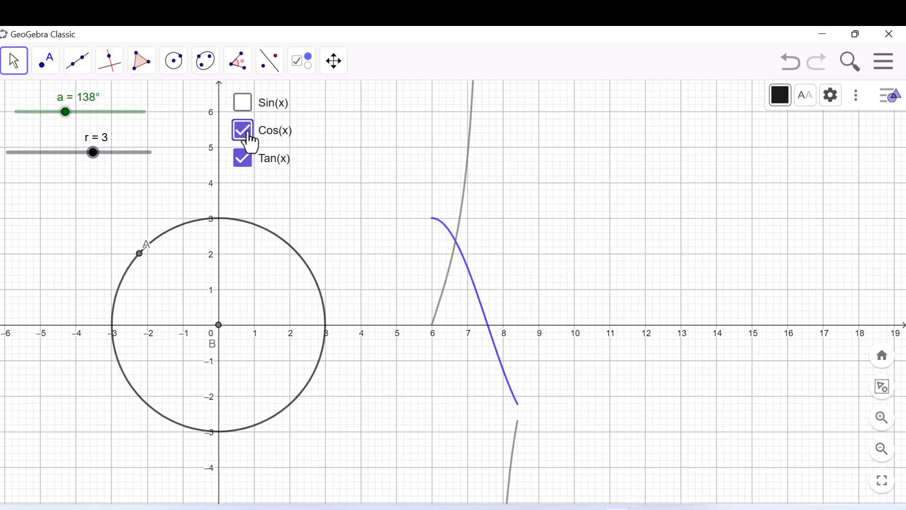
left_click(249, 141)
left_click(245, 159)
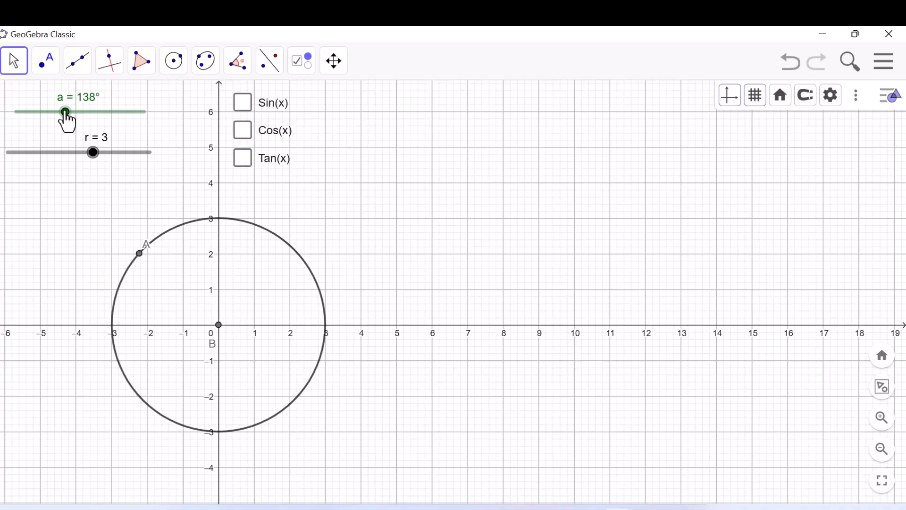
- Reset slider a to 0°, show only the sine curve, and trace it by sweeping slider a up to 360°
left_click_drag(65, 111, 8, 118)
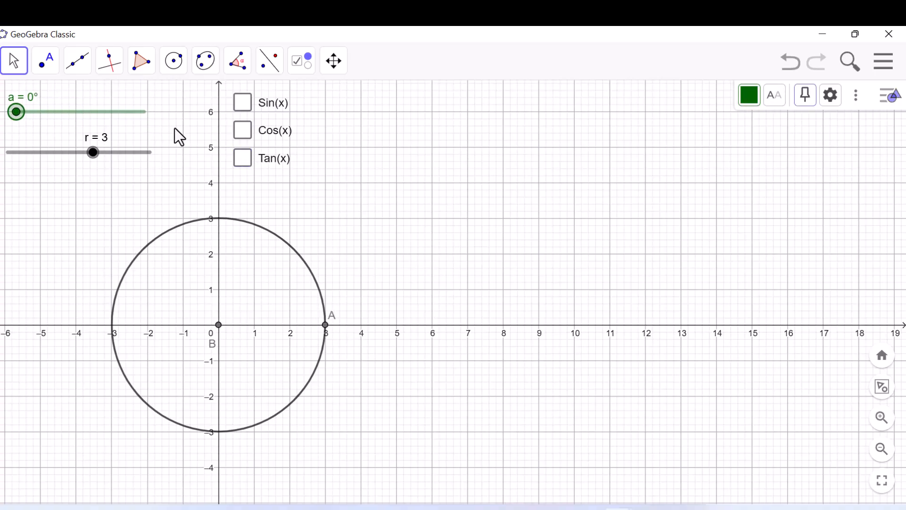
left_click(246, 108)
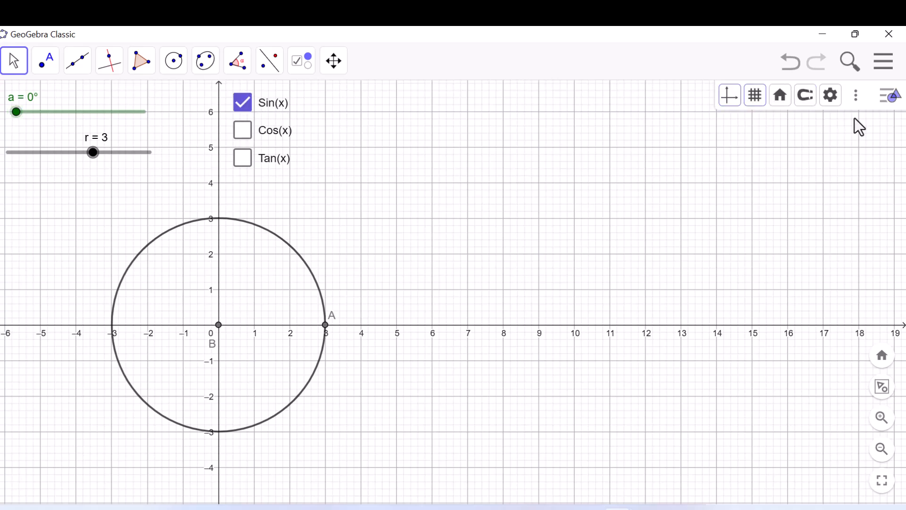
left_click(880, 113)
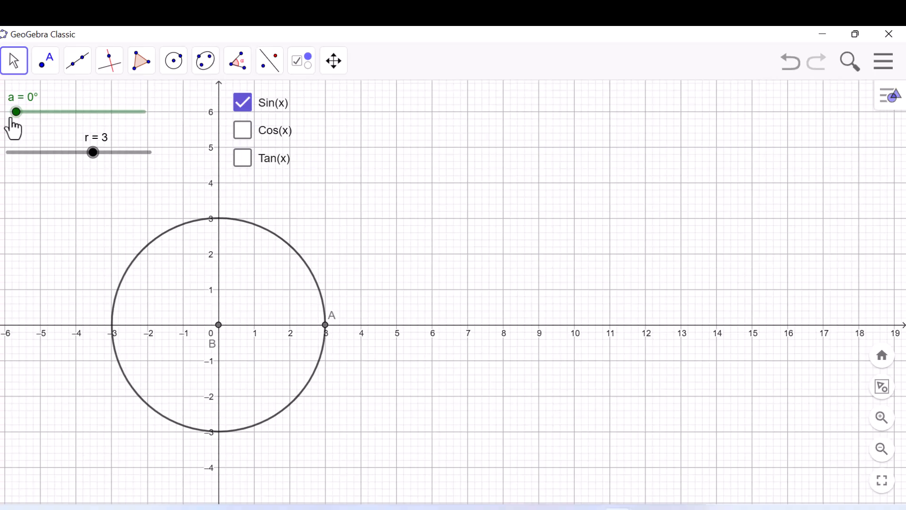
left_click_drag(17, 117, 42, 117)
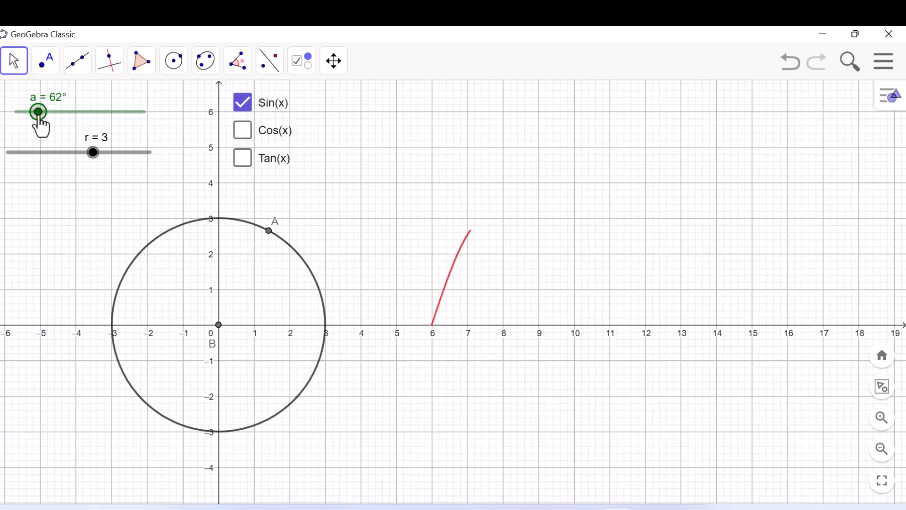
left_click_drag(40, 117, 148, 119)
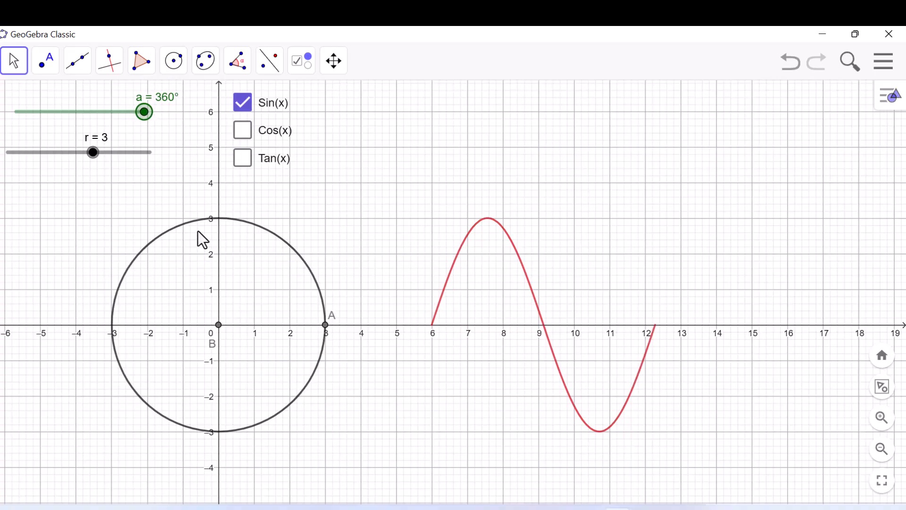
- Set slider r to 5 and slider a to 0°, and show the cosine curve instead of the sine curve
left_click_drag(90, 155, 154, 163)
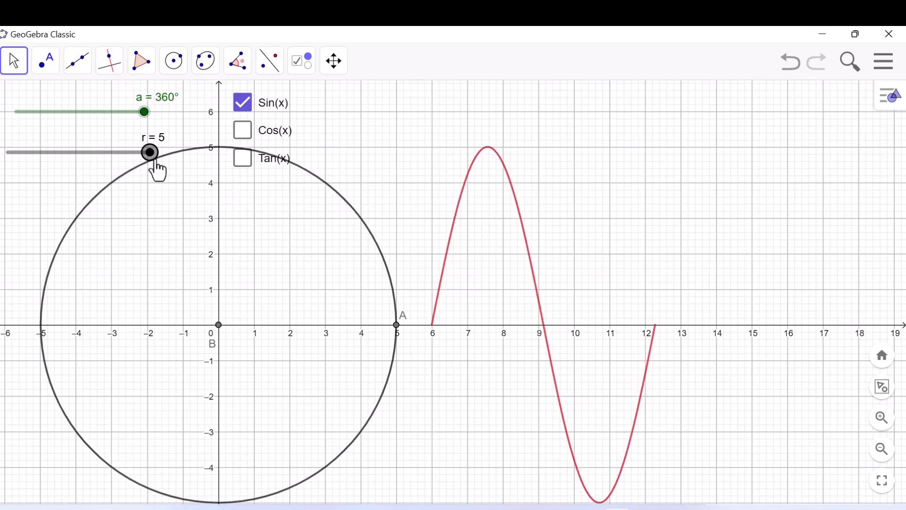
left_click_drag(144, 113, 10, 113)
left_click(243, 103)
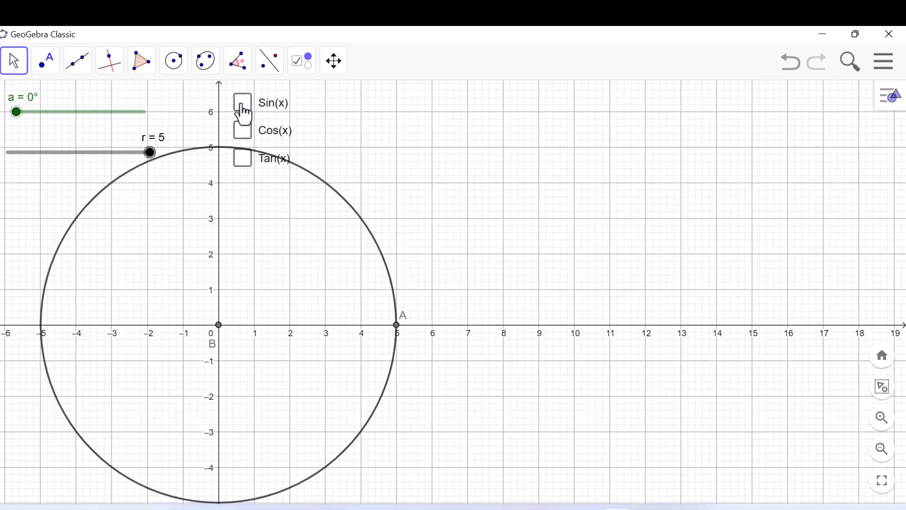
left_click(243, 131)
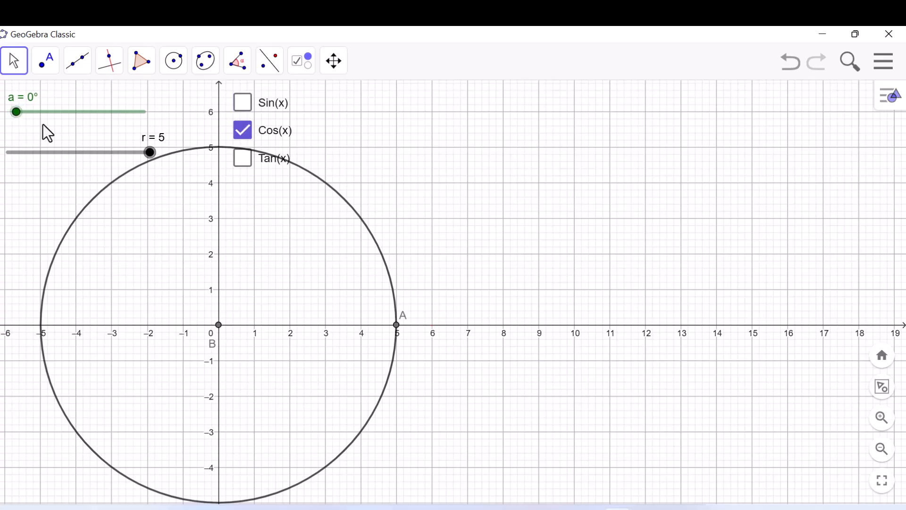
- Trace the cosine curve by sweeping slider a up to 206° and examine its lowest point
left_click(17, 114)
left_click_drag(18, 115, 33, 113)
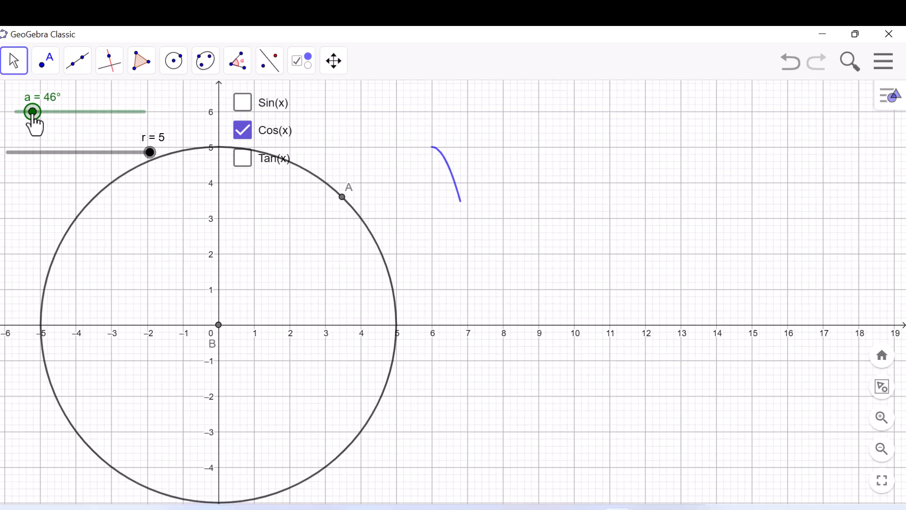
left_click_drag(32, 119, 93, 128)
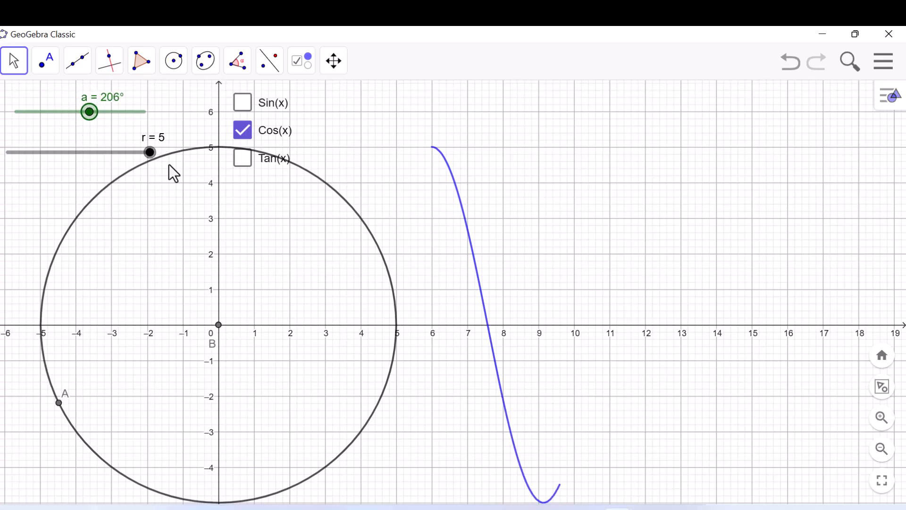
left_click_drag(572, 277, 572, 270)
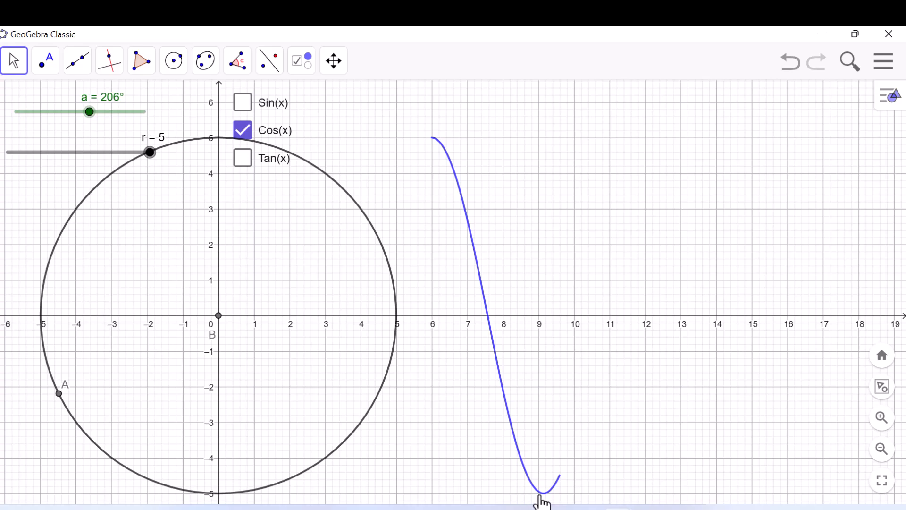
- Show the tangent curve instead of the cosine curve, and set slider a to 0° and slider r to 2
left_click_drag(87, 118, 18, 115)
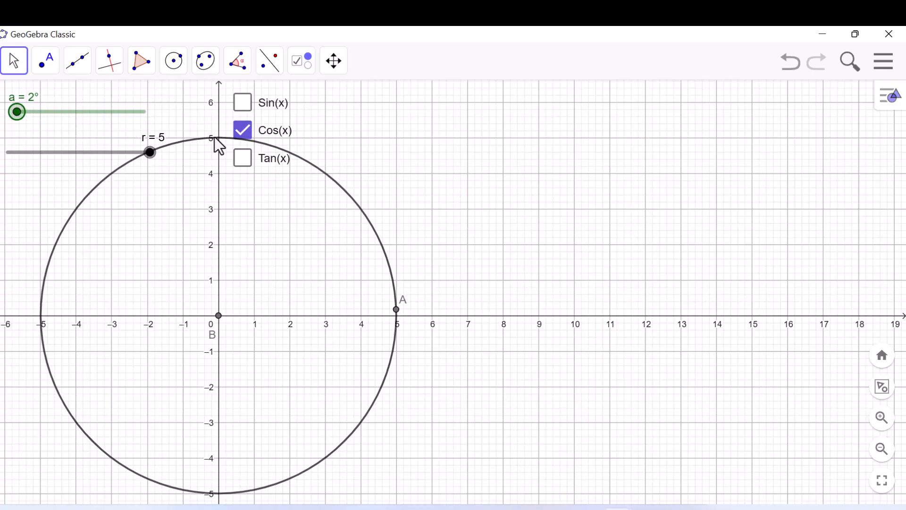
left_click(242, 131)
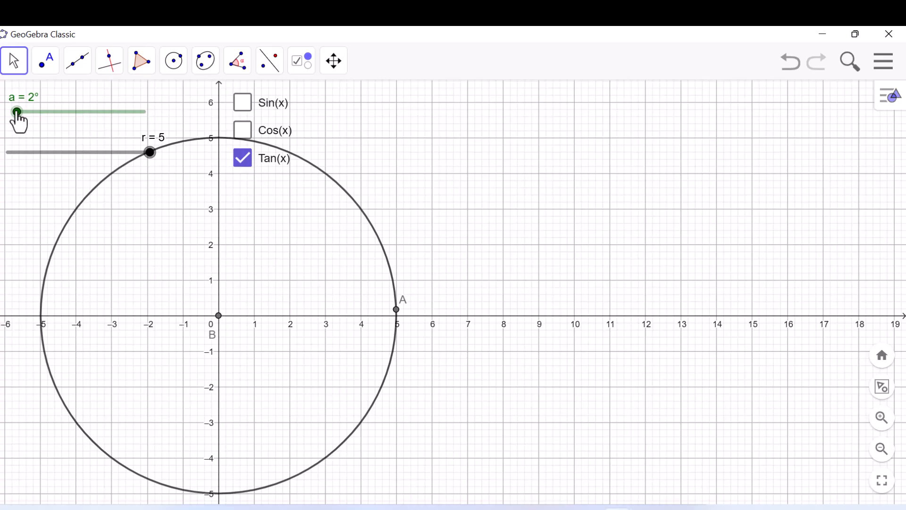
left_click_drag(19, 116, 4, 129)
left_click_drag(150, 152, 66, 169)
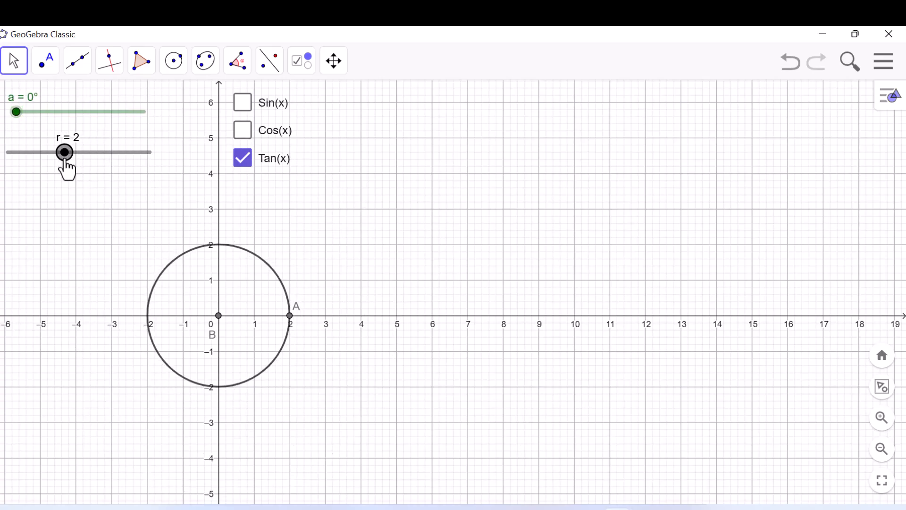
- Show the sine and cosine curves with the tangent hidden, and sweep slider a to 310° and back to 0°
left_click(243, 104)
left_click(245, 130)
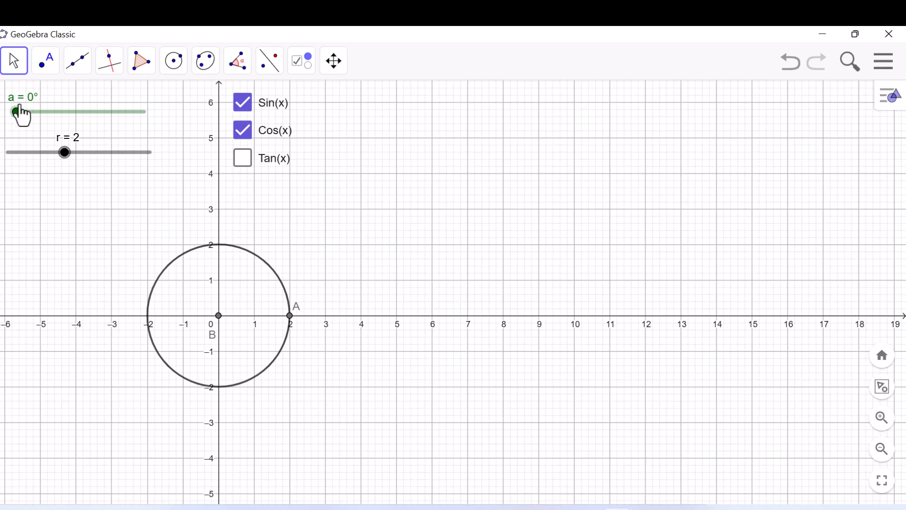
left_click_drag(17, 112, 127, 111)
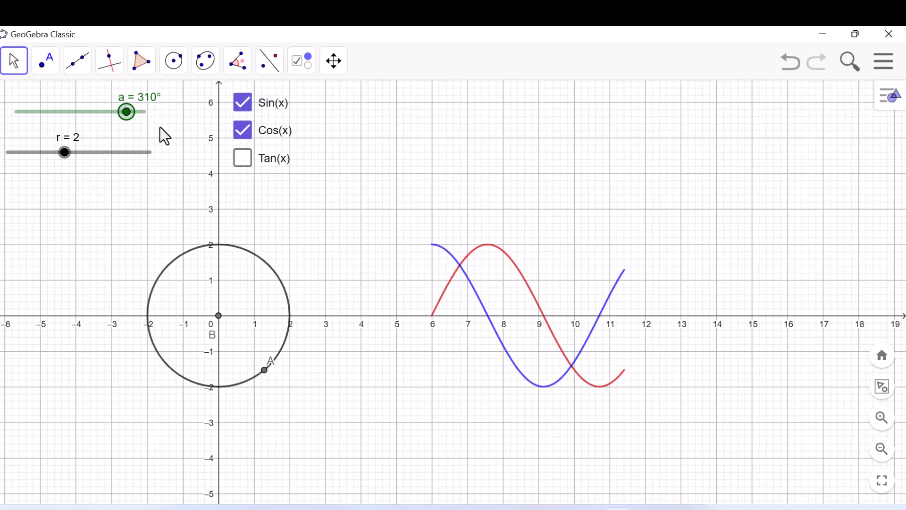
left_click_drag(126, 114, 19, 111)
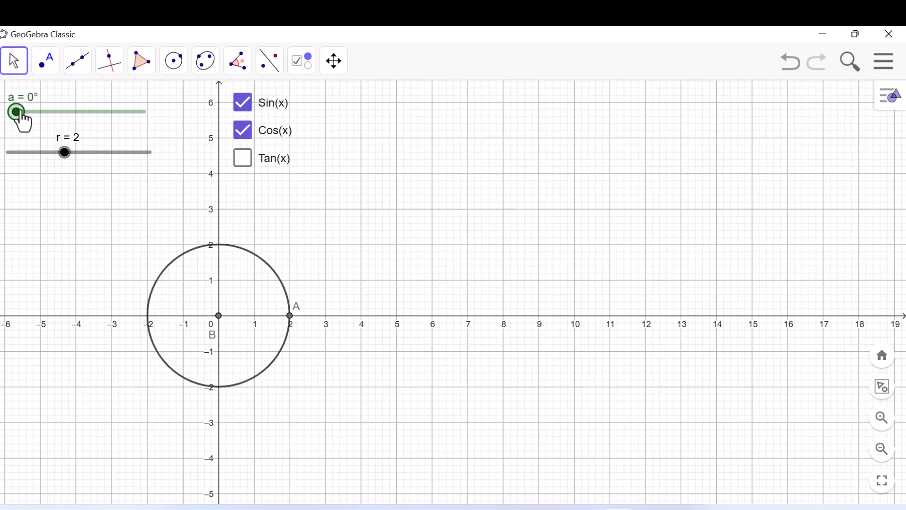